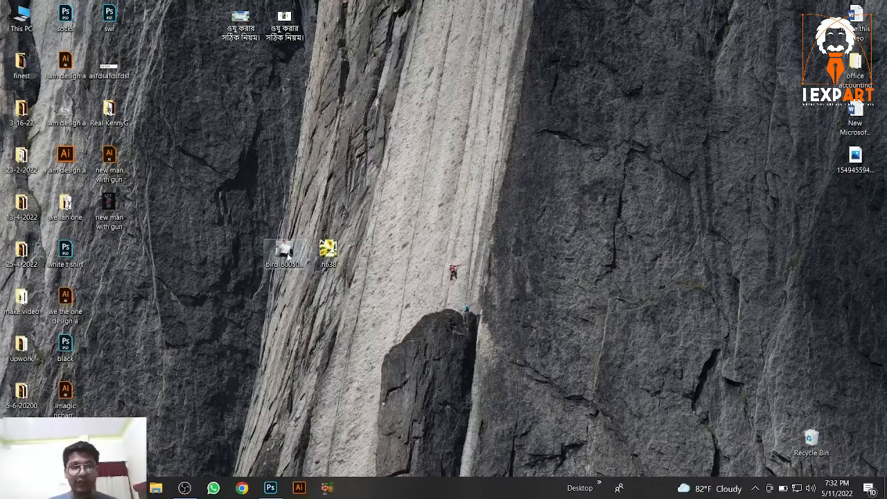
View the woman's T-shirt photo and the h638 sunflower image from the desktop, and close the viewer
double_click(287, 255)
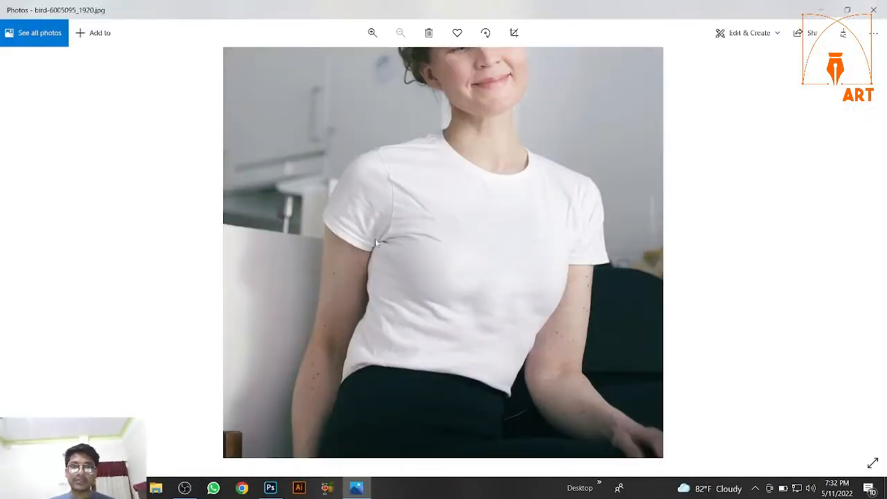
double_click(338, 252)
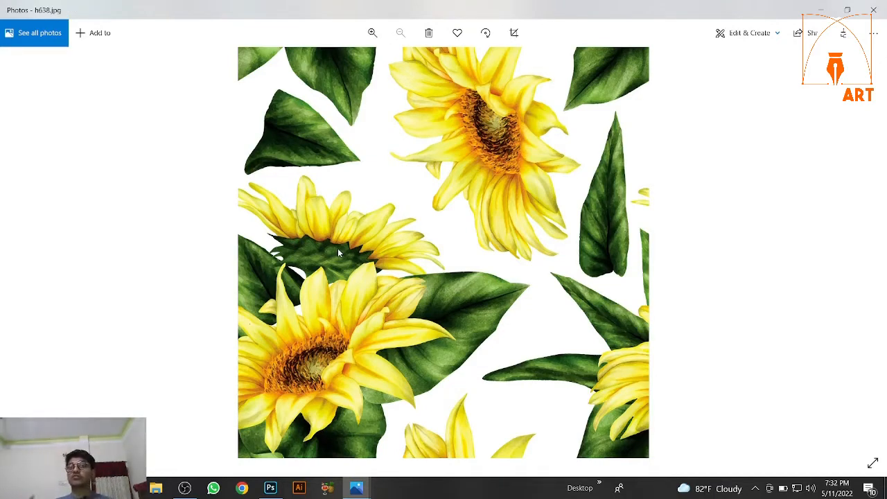
click(875, 9)
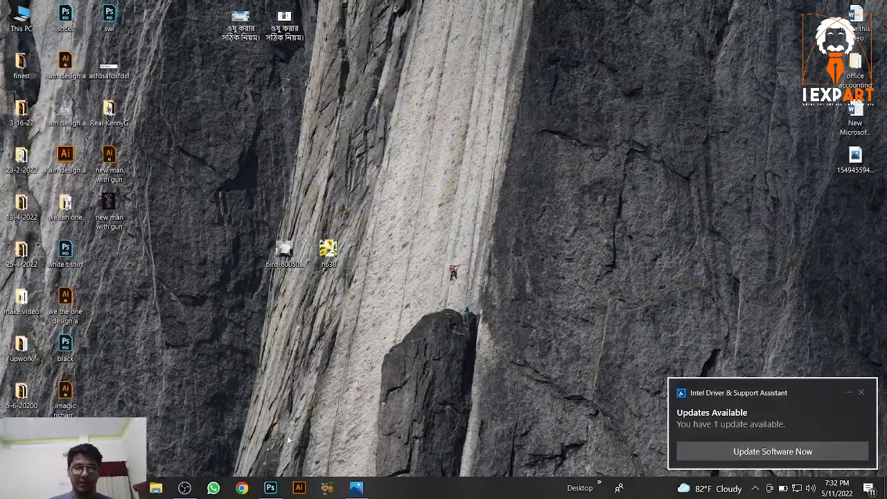
Switch to Photoshop and open the desktop image h638.jpg as a second document beside the T-shirt photo
click(270, 488)
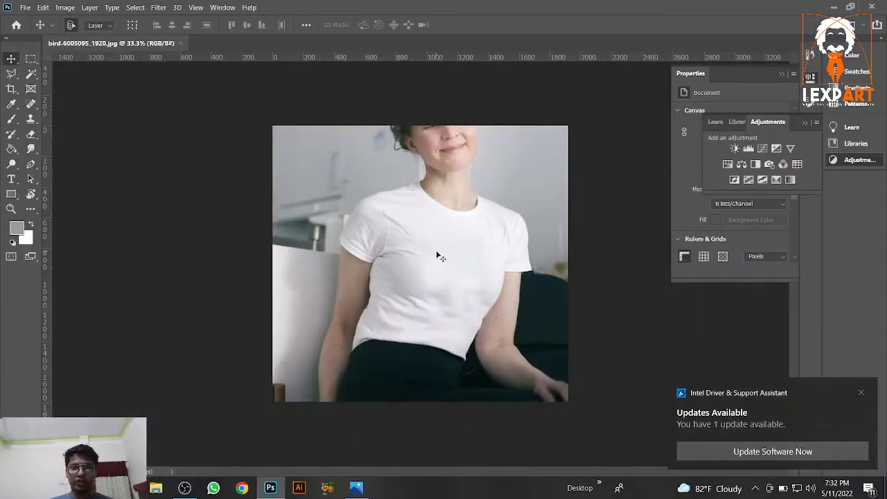
scroll(440, 258, up, 2)
scroll(520, 240, down, 1)
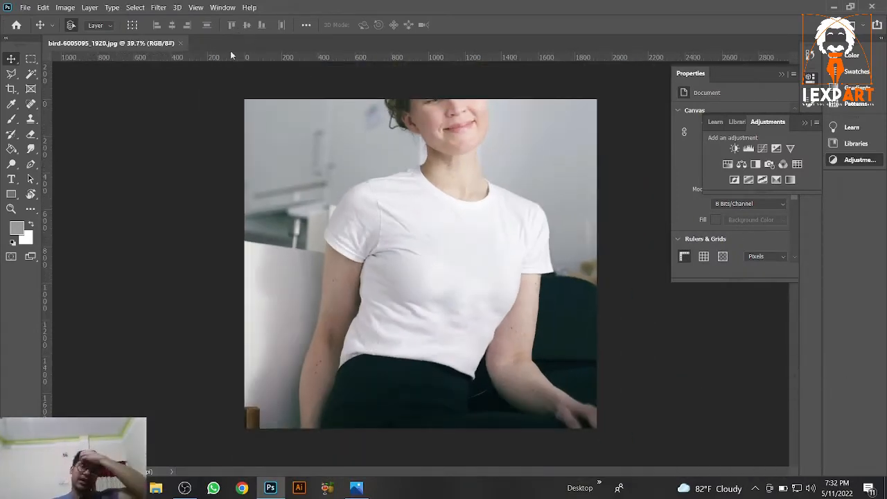
click(834, 6)
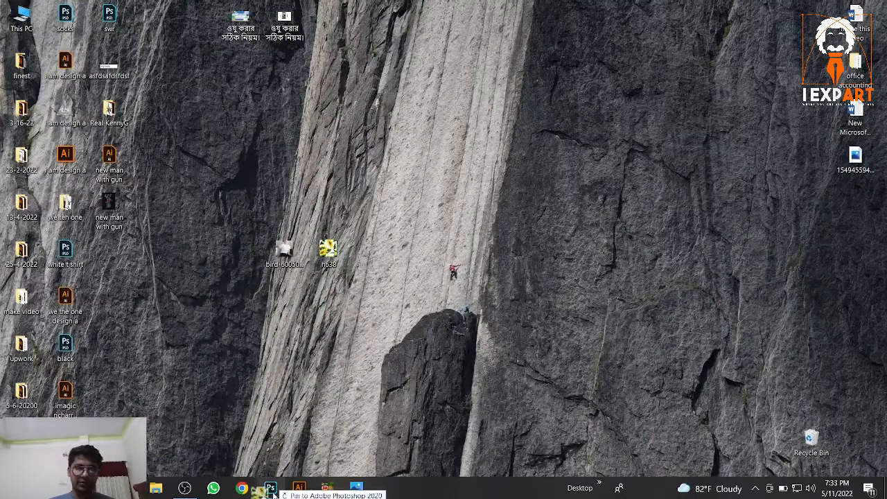
click(271, 489)
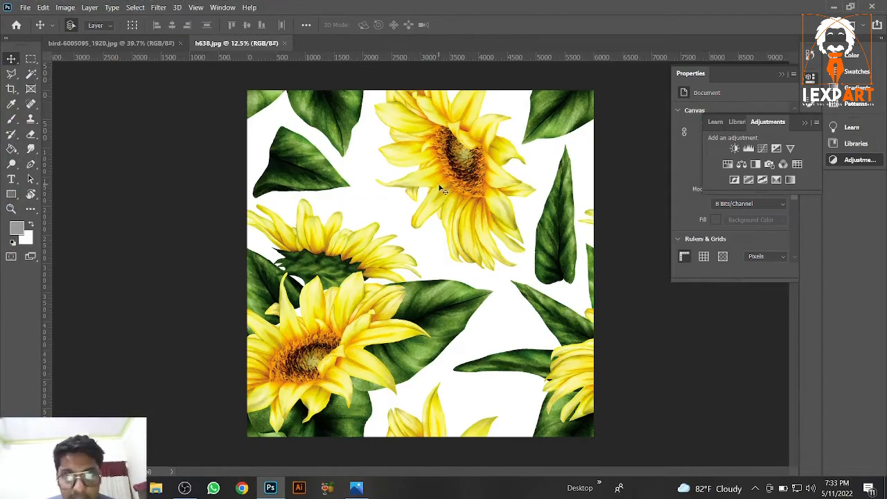
scroll(440, 181, up, 3)
scroll(446, 179, down, 4)
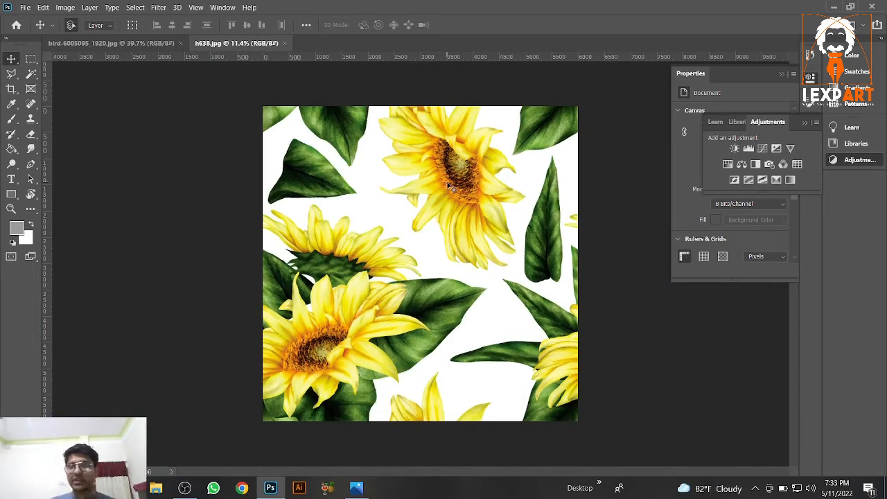
Show the layer list and unlock the sunflower image's Background layer
click(220, 7)
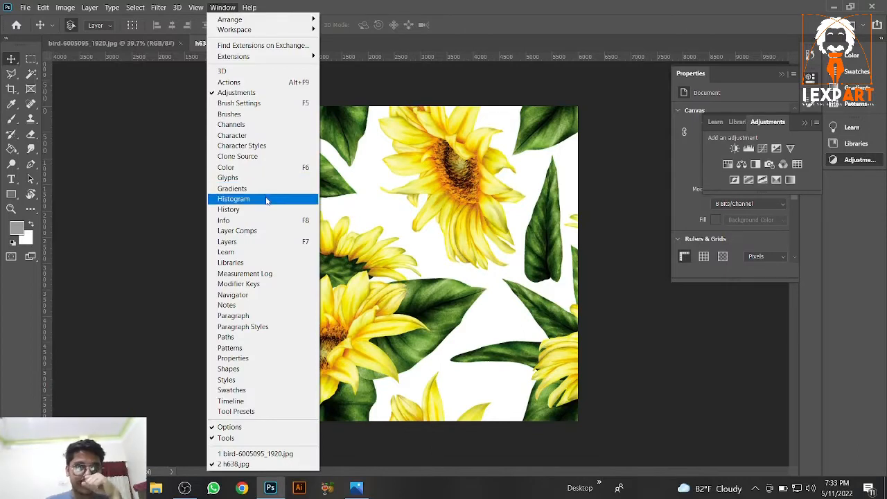
click(275, 245)
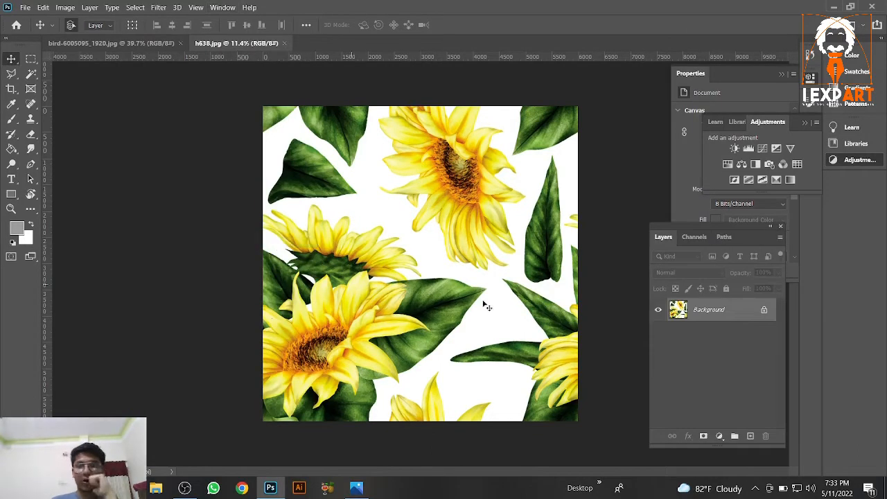
click(764, 311)
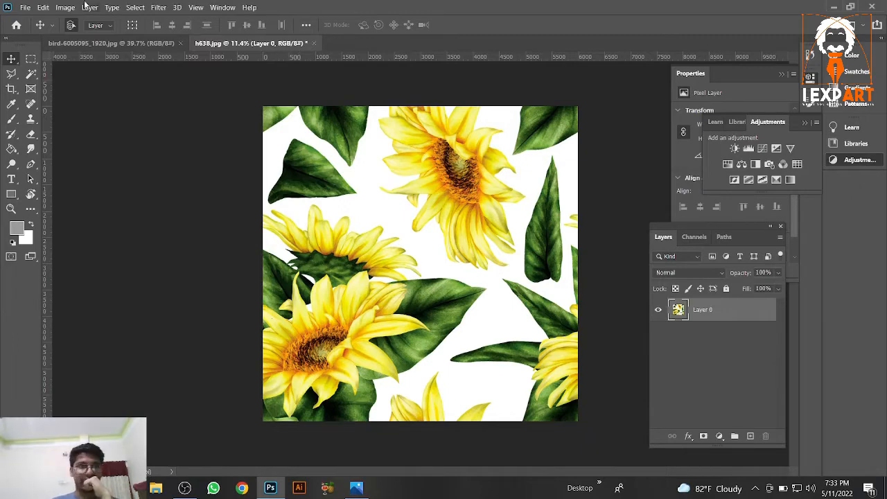
Define the sunflower image as a pattern named "flower pattern"
click(46, 7)
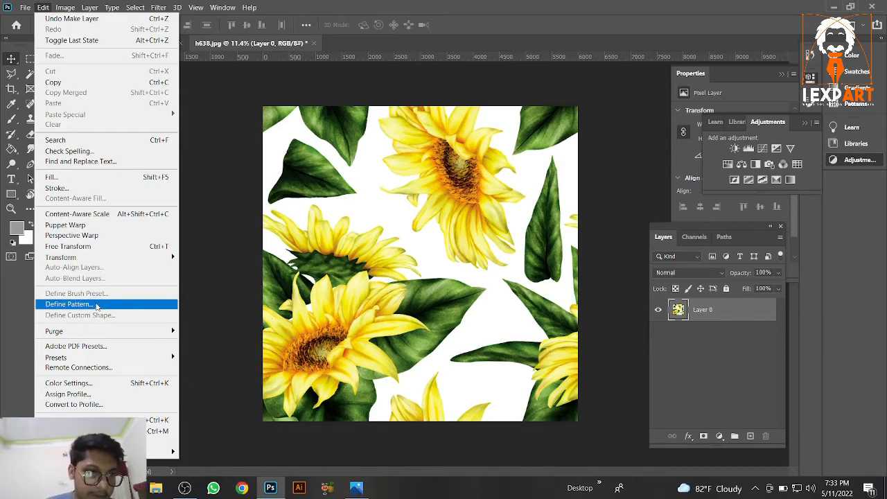
click(96, 305)
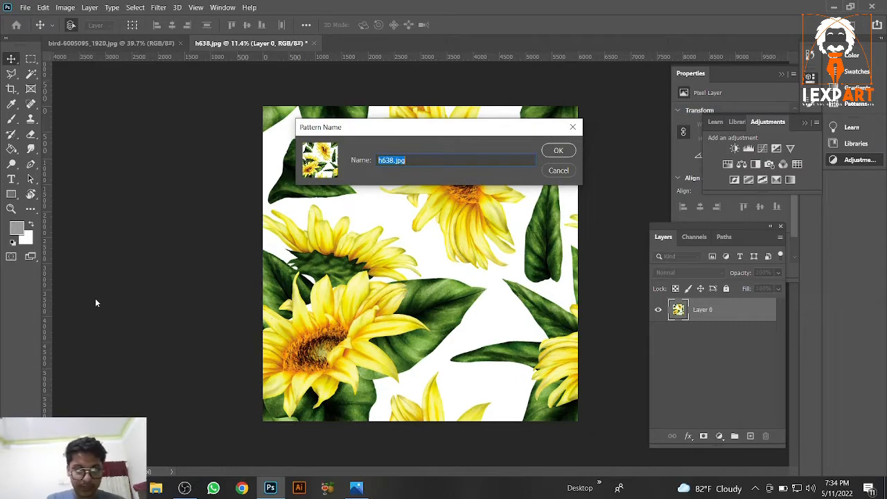
text(flower)
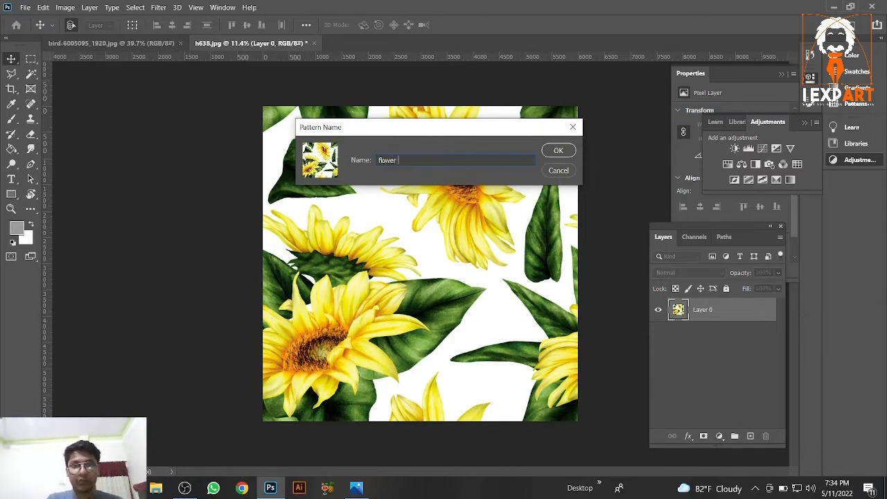
text( pattern)
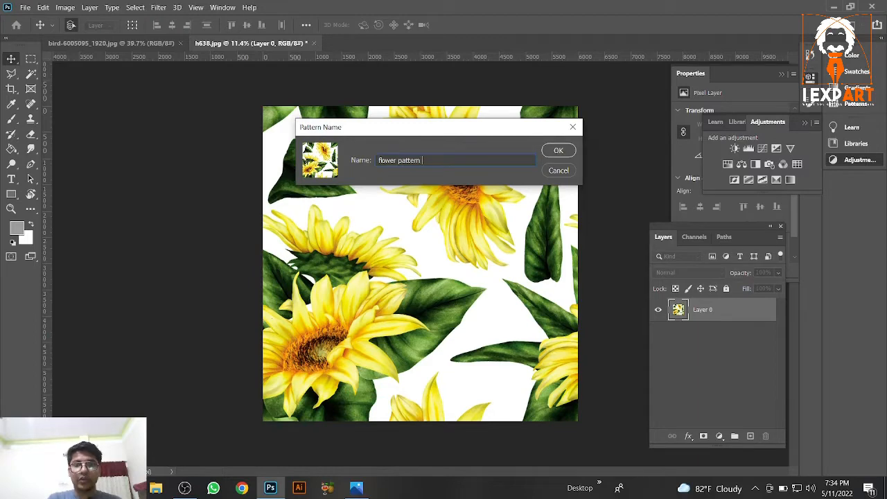
key(Return)
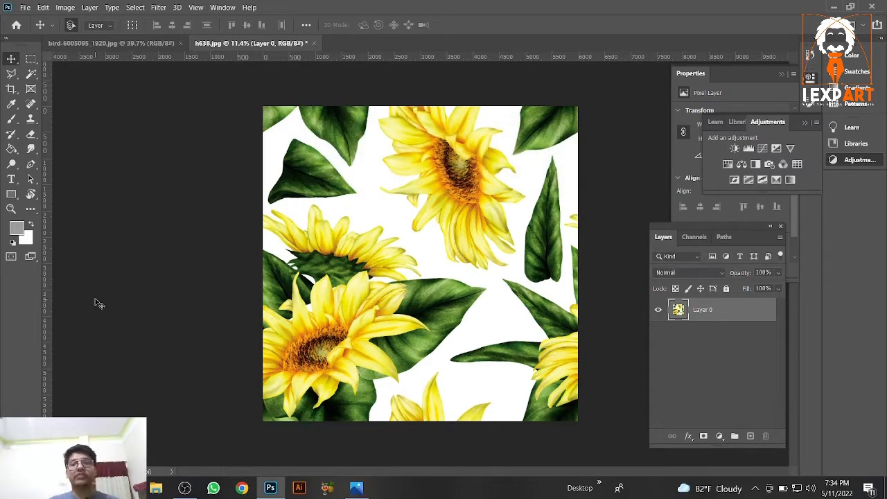
key(alt+e)
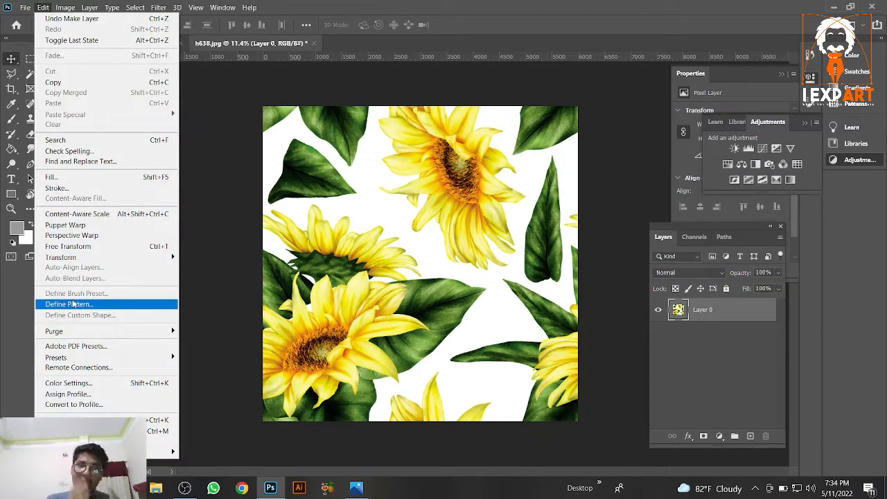
click(410, 151)
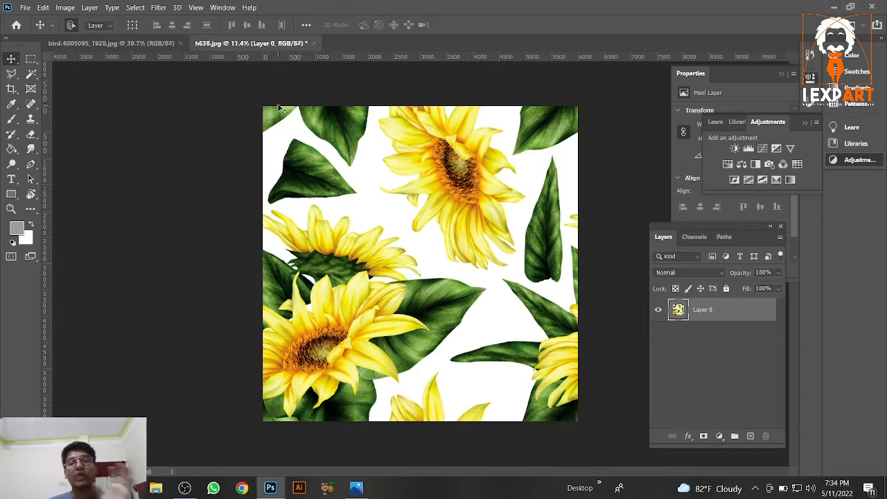
Create a new 2500 x 2500 px RGB document at 300 ppi and unlock its Background layer
key(ctrl+n)
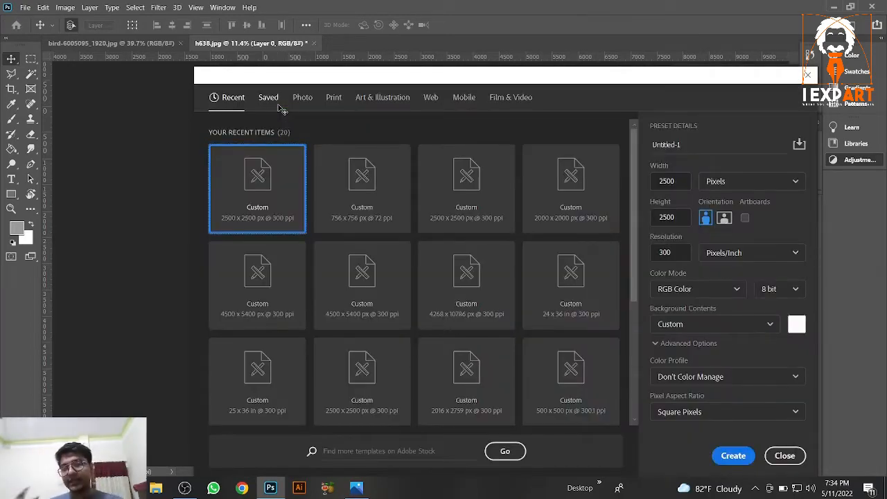
click(746, 458)
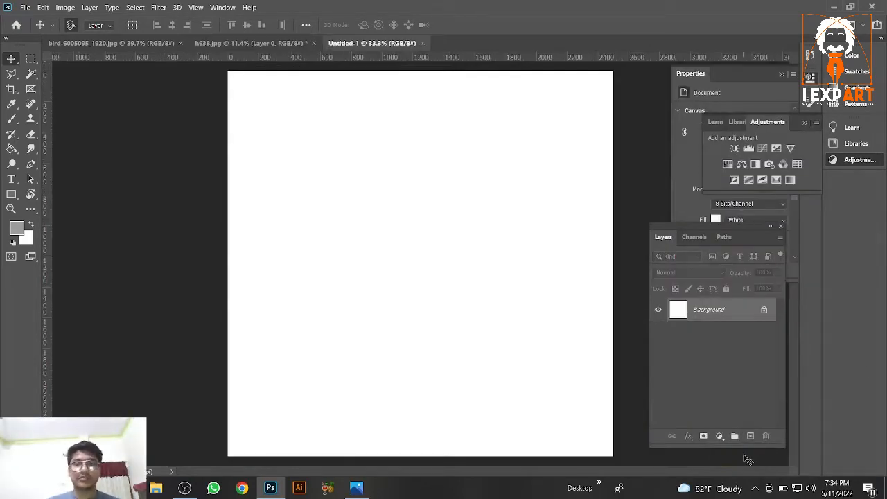
click(764, 310)
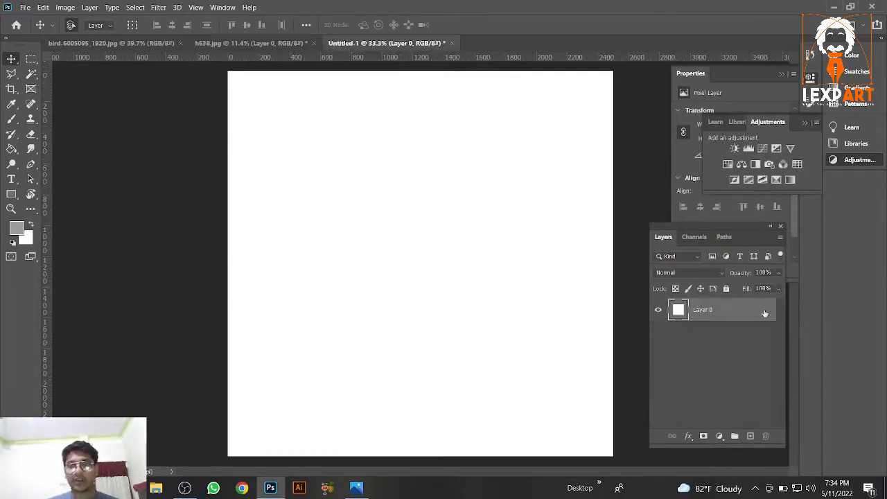
Enable Pattern Overlay in the blank layer's style and bring up its settings, keeping the canvas in view
double_click(687, 312)
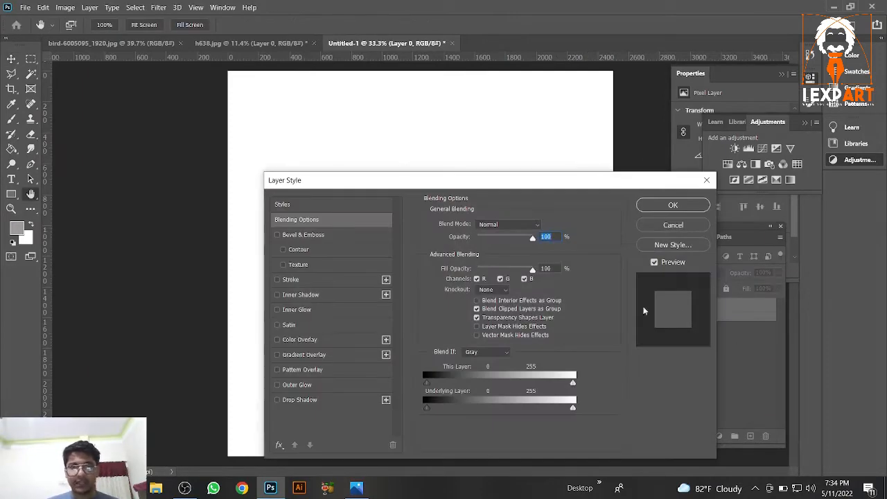
click(708, 183)
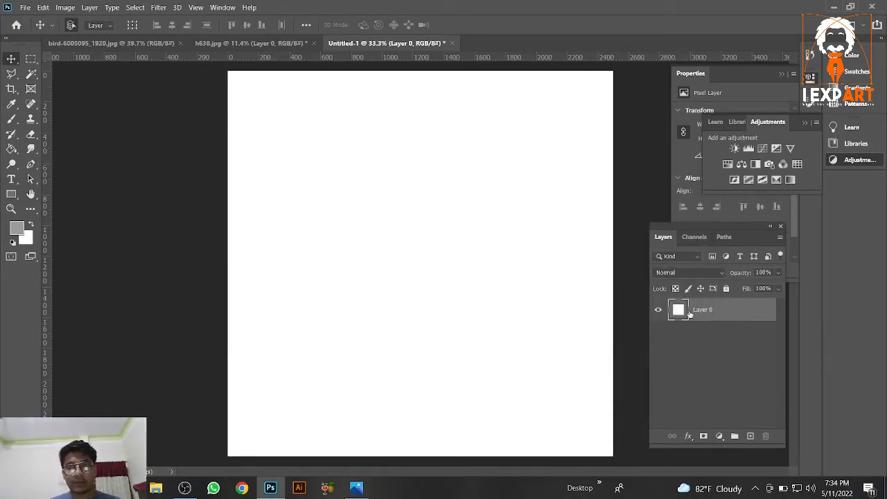
double_click(690, 314)
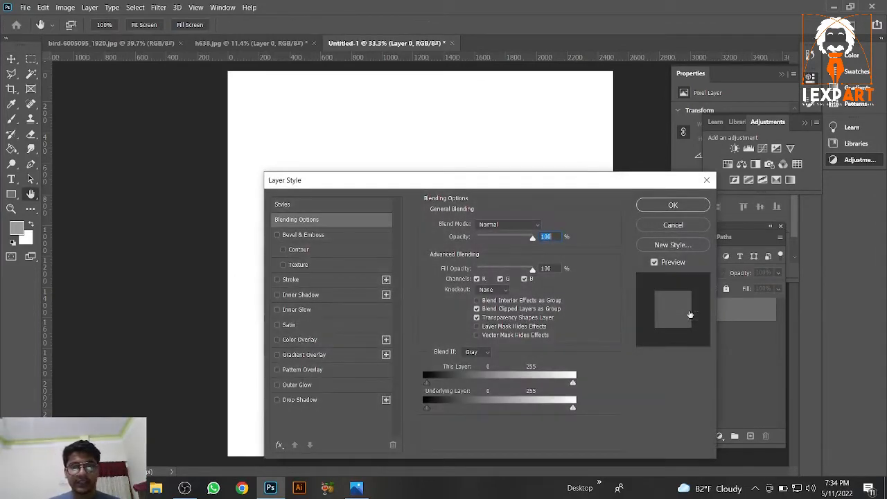
click(279, 371)
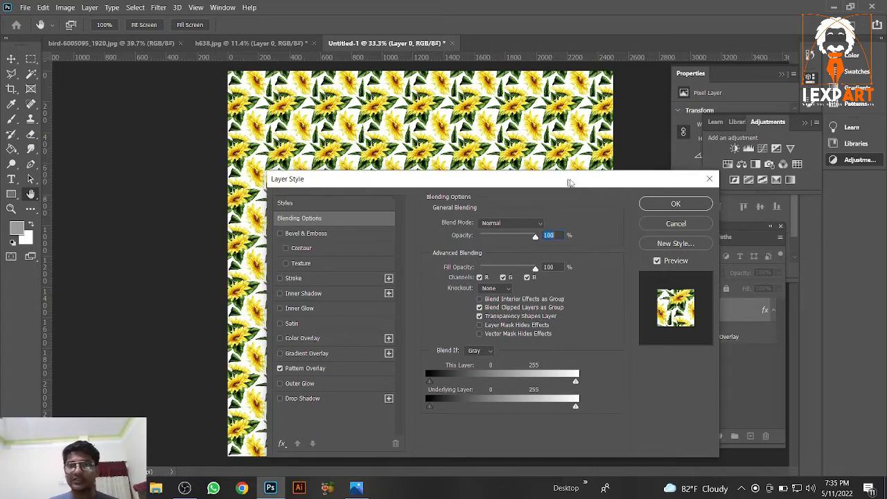
drag(565, 181, 724, 179)
click(461, 369)
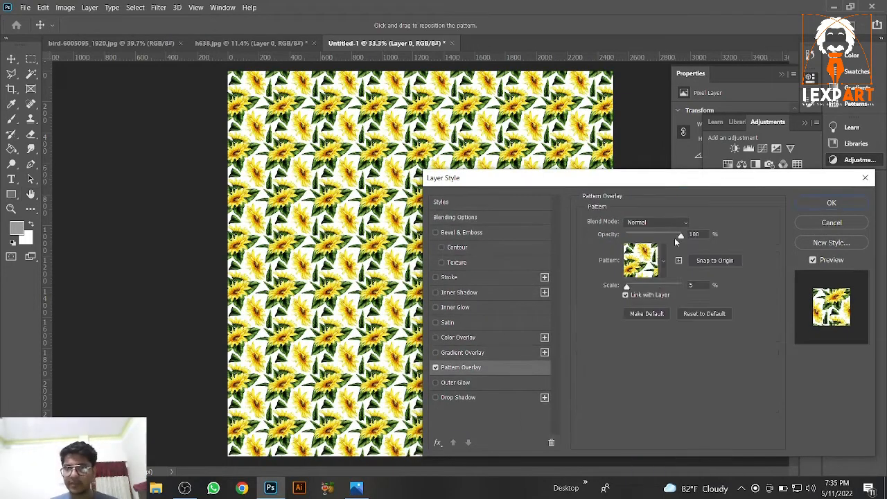
Select the sunflower pattern for the overlay, keeping its blend mode at Normal
click(680, 224)
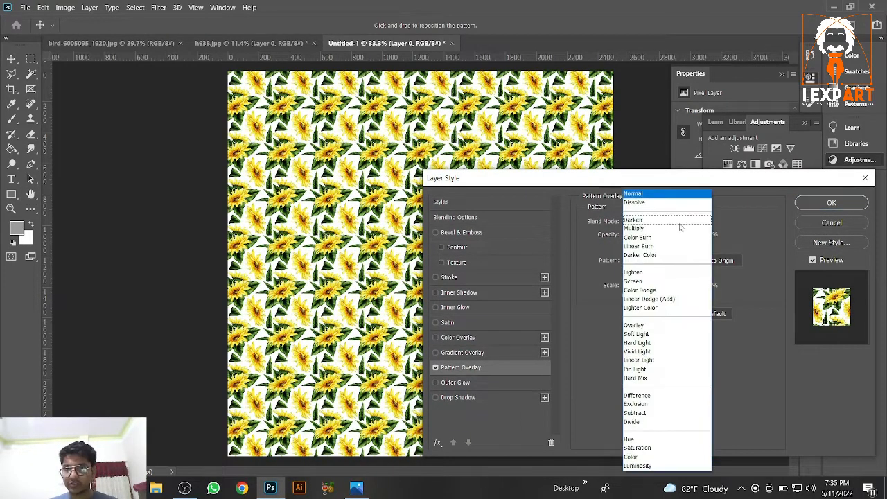
click(590, 243)
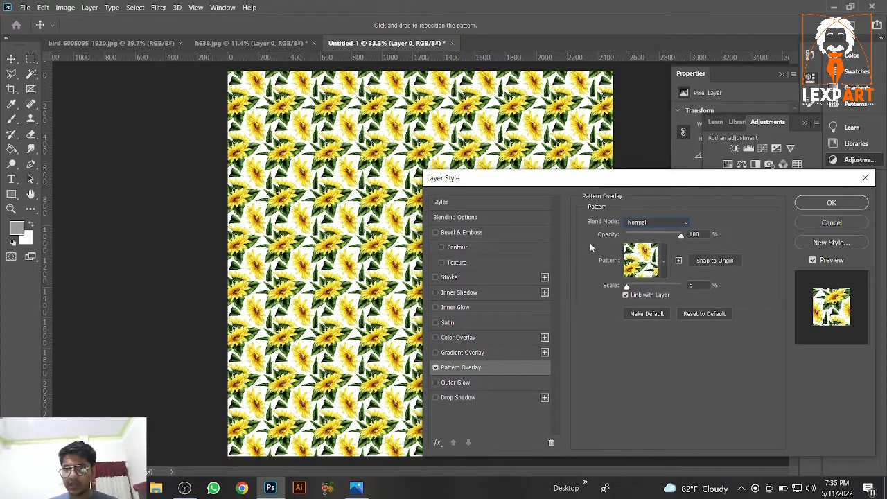
click(665, 262)
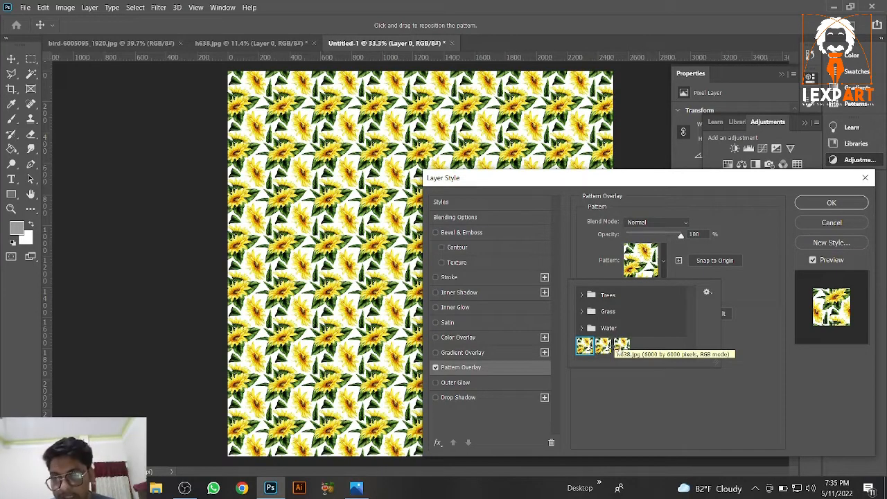
click(620, 345)
click(600, 265)
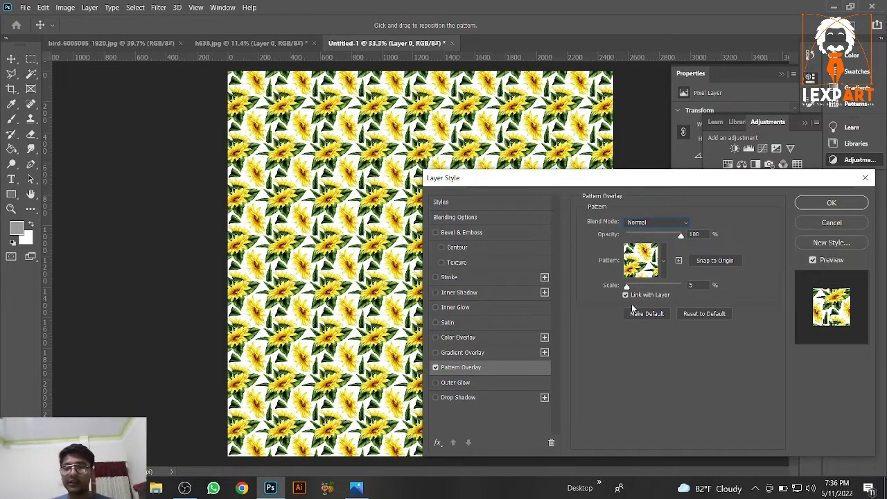
Set the pattern overlay's scale to 41% and its opacity to 81%, and apply the layer style
drag(628, 287, 640, 290)
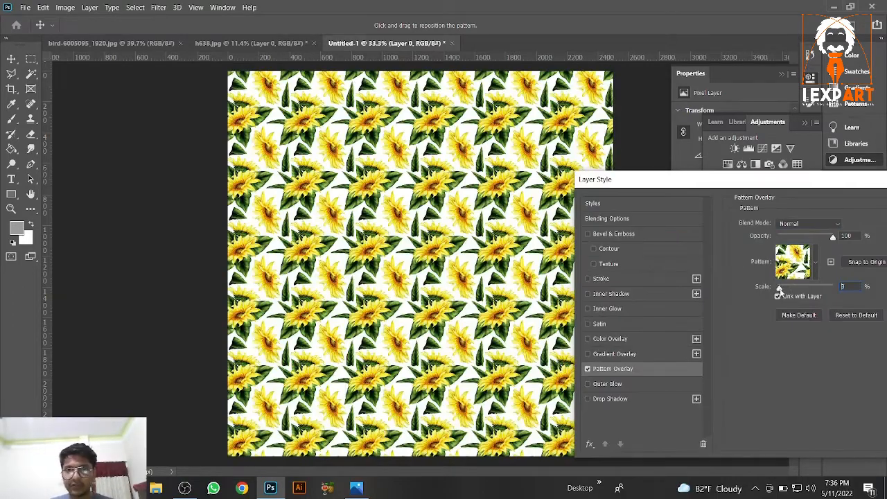
drag(780, 291, 789, 287)
drag(833, 236, 823, 235)
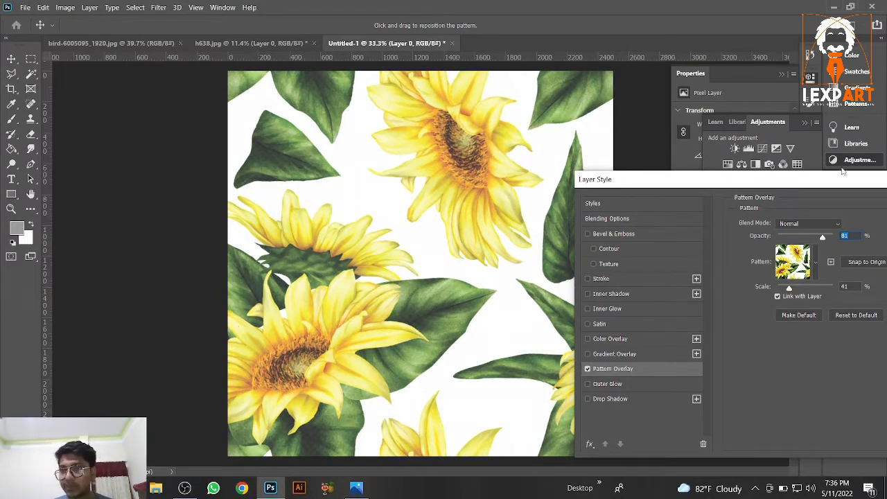
drag(843, 184, 614, 186)
click(763, 205)
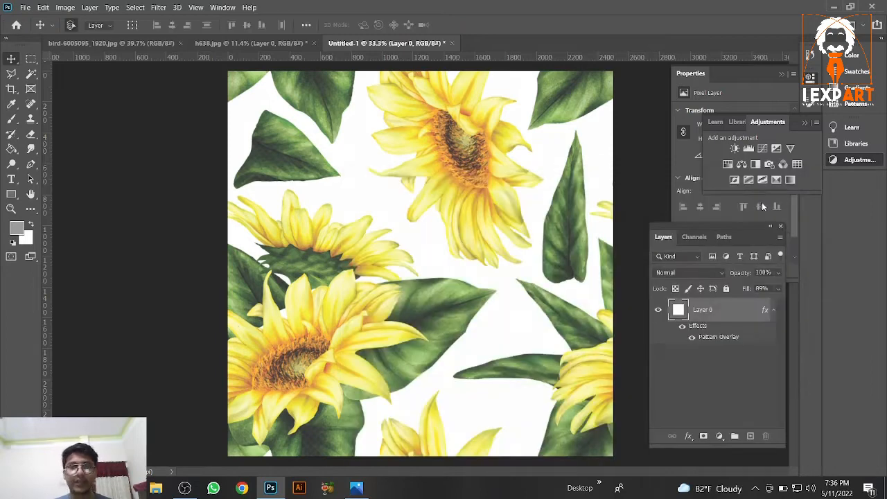
Close the untitled test document without saving its changes
click(454, 45)
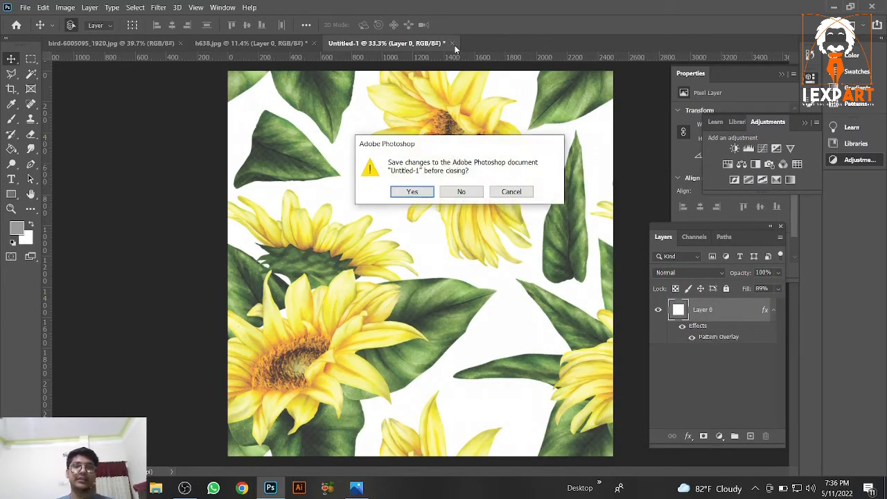
click(465, 193)
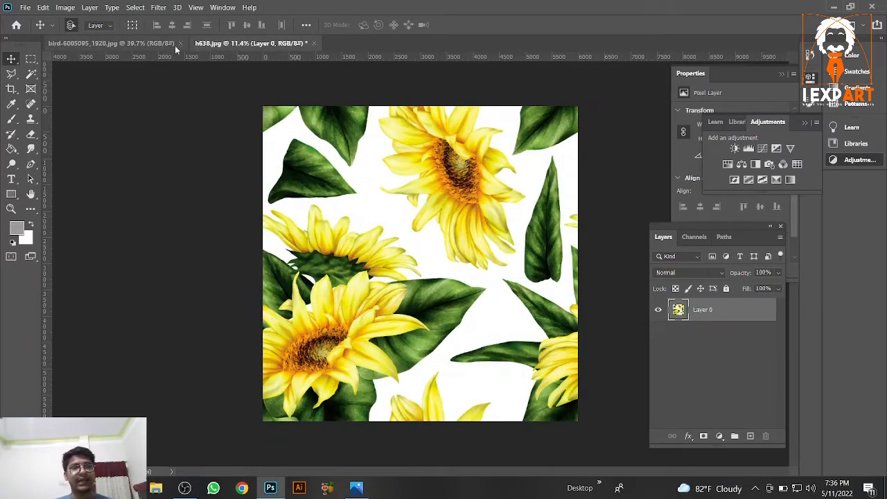
Switch to bird-6005095_1920.jpg and unlock its Background layer
click(164, 43)
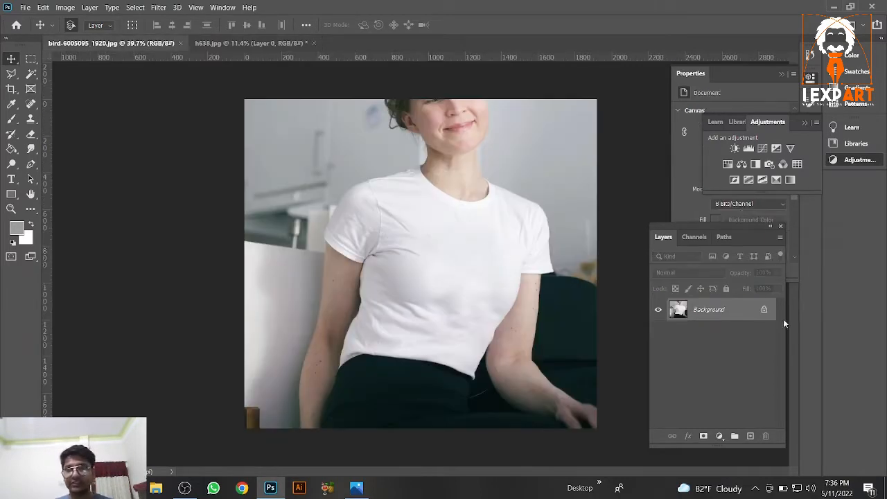
click(764, 311)
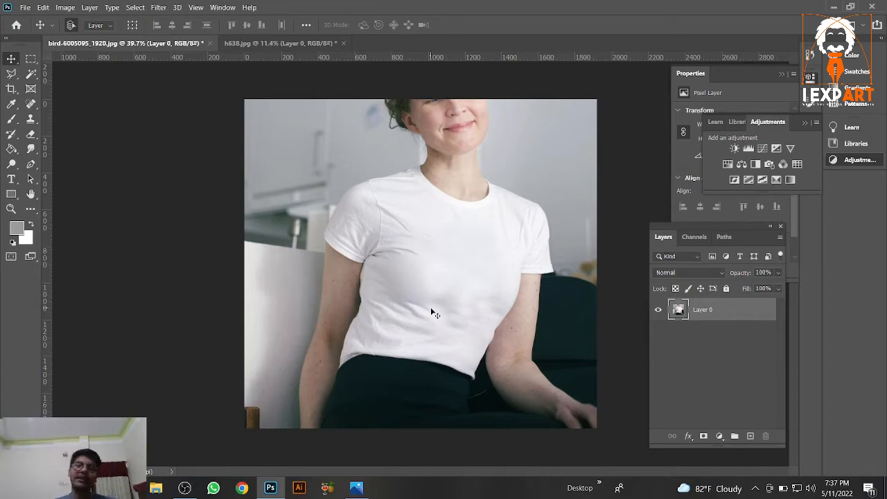
Start a Pen path at the outer corner of the photo's left sleeve and trace its hem to the shirt body
key(p)
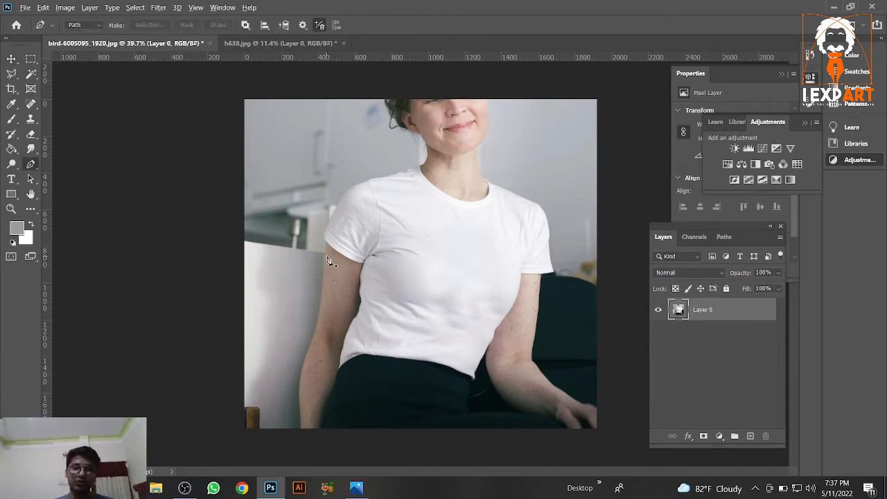
scroll(329, 264, up, 5)
scroll(261, 229, up, 5)
click(215, 172)
drag(382, 336, 401, 349)
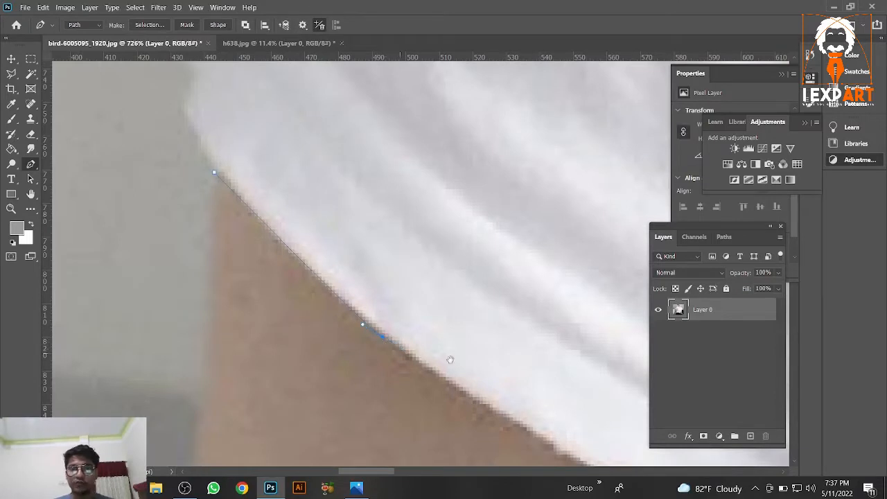
drag(451, 358, 298, 259)
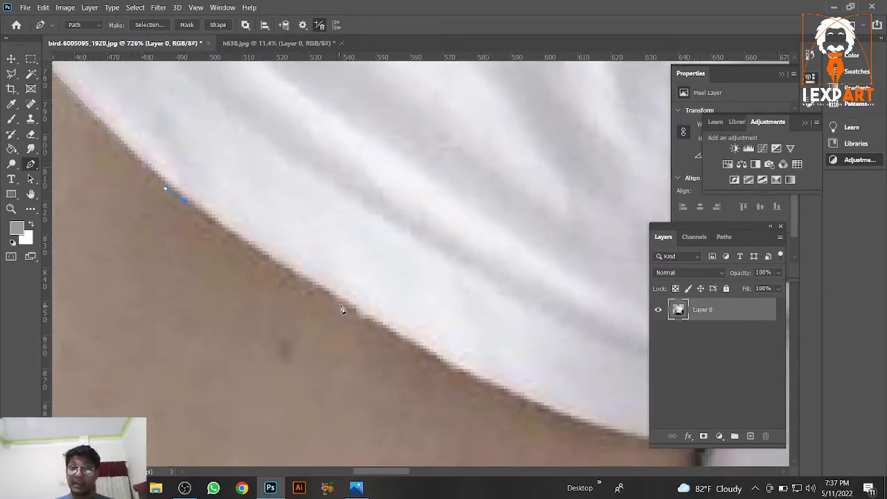
drag(344, 303, 230, 272)
drag(329, 327, 382, 349)
click(491, 373)
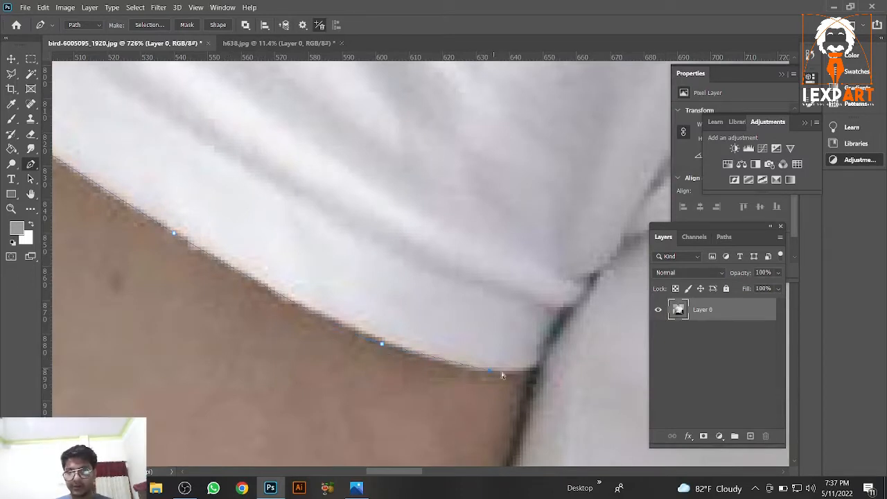
drag(506, 374, 519, 250)
alt+click(506, 375)
click(535, 374)
Continue the path from the sleeve hem down the upper part of the shirt's left side, beside the arm
click(507, 336)
scroll(511, 364, down, 2)
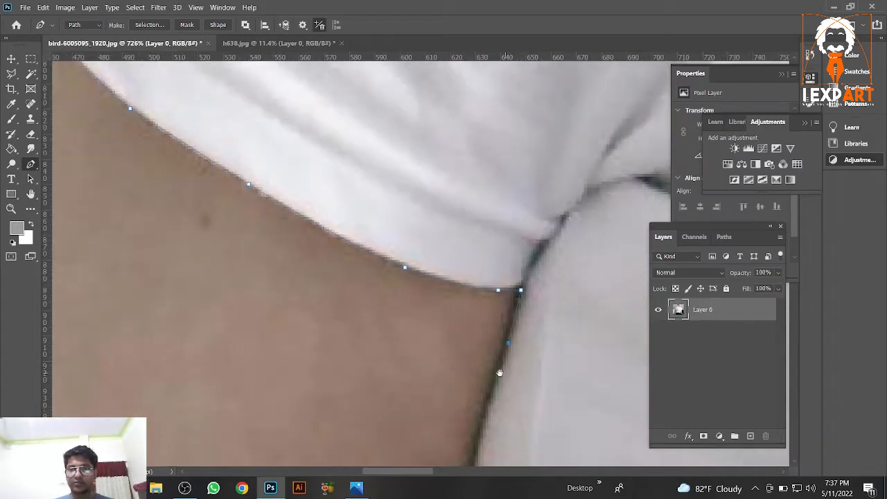
drag(500, 373, 477, 194)
click(456, 260)
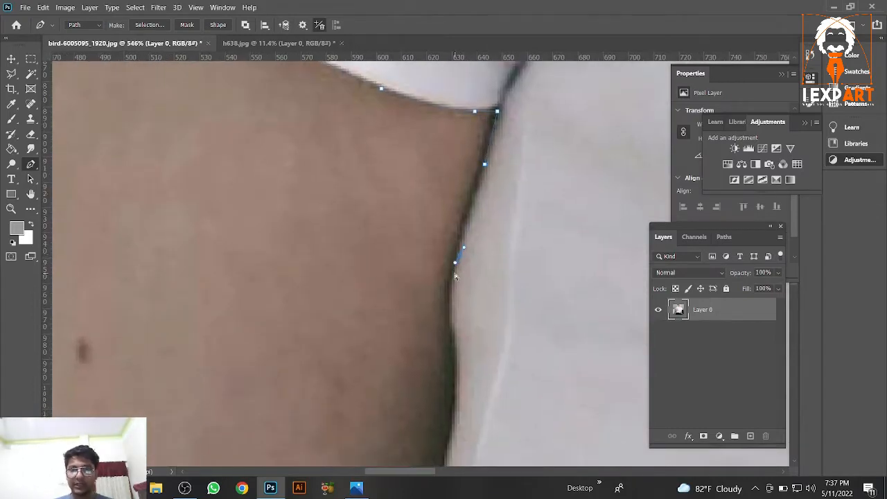
key(ctrl+z)
drag(453, 300, 441, 256)
drag(436, 289, 437, 200)
drag(436, 242, 428, 273)
drag(427, 273, 401, 192)
drag(400, 237, 402, 253)
drag(415, 285, 398, 233)
drag(398, 269, 394, 228)
drag(375, 282, 373, 288)
Trace the lower part of the shirt's left side down to the corner of its bottom hem
drag(374, 288, 382, 187)
drag(369, 234, 361, 246)
drag(317, 314, 304, 332)
drag(307, 329, 374, 212)
drag(312, 337, 409, 149)
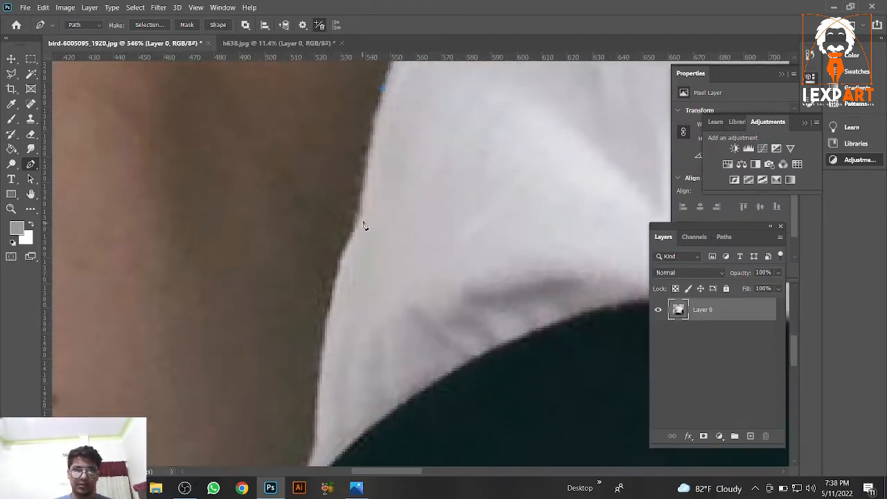
drag(361, 221, 363, 223)
drag(331, 263, 349, 152)
click(332, 248)
click(327, 317)
drag(312, 355, 312, 359)
click(312, 370)
Trace the shirt's bottom hem across the dark trousers and around the pointed tip at its far end
drag(414, 265, 441, 249)
drag(486, 238, 317, 372)
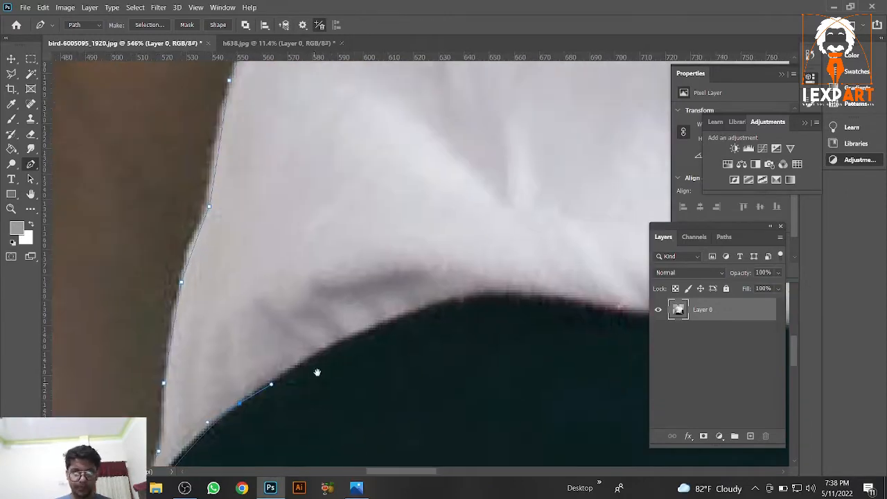
drag(414, 310, 184, 335)
click(299, 345)
drag(431, 360, 120, 367)
click(369, 390)
drag(476, 398, 296, 386)
drag(597, 428, 167, 260)
click(263, 299)
click(437, 375)
drag(436, 417, 451, 414)
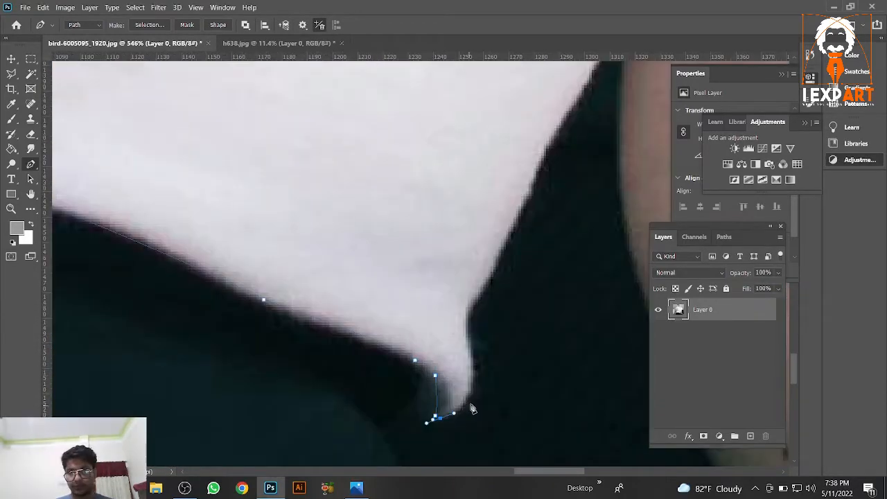
Extend the path up the shirt's right side to the inner corner of the right sleeve's hem
click(471, 315)
drag(575, 118, 485, 305)
drag(548, 188, 487, 359)
click(521, 319)
drag(552, 226, 564, 169)
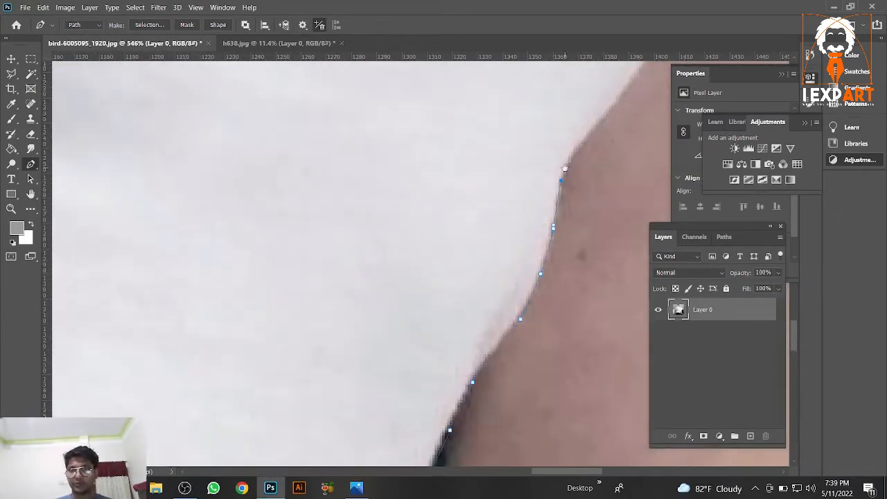
drag(624, 97, 533, 277)
drag(624, 124, 461, 418)
drag(524, 279, 529, 269)
drag(563, 104, 447, 401)
click(471, 220)
drag(471, 221, 163, 315)
Trace the right sleeve's hem and round its outer corner with closely spaced anchor points
click(428, 323)
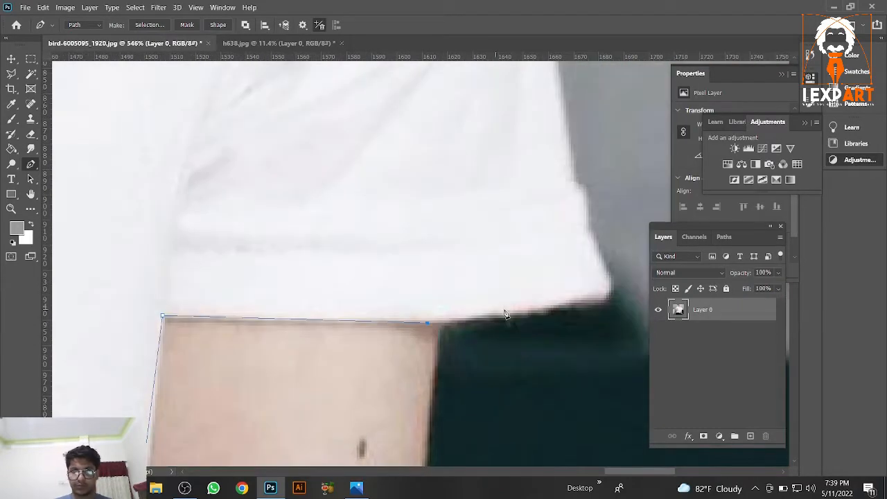
click(557, 310)
click(612, 297)
click(611, 289)
click(609, 272)
click(602, 247)
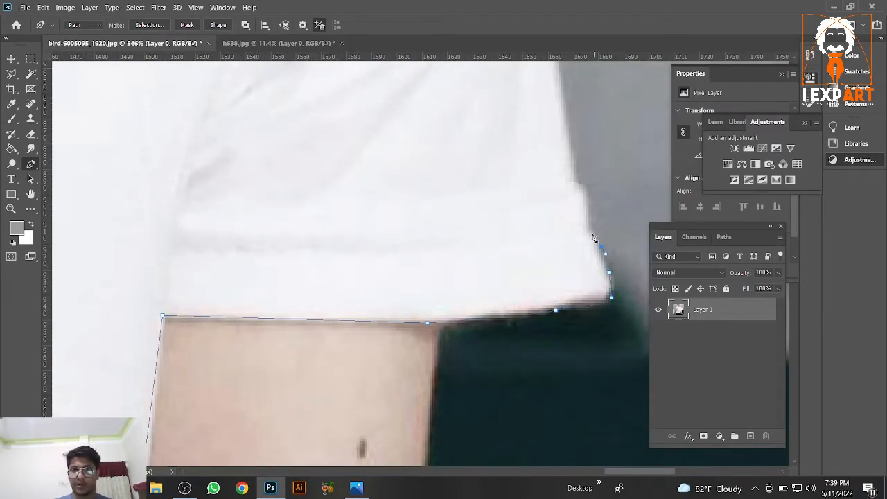
click(589, 227)
Trace the lower outer edge of the right sleeve up to the small fold notch
drag(589, 228, 567, 335)
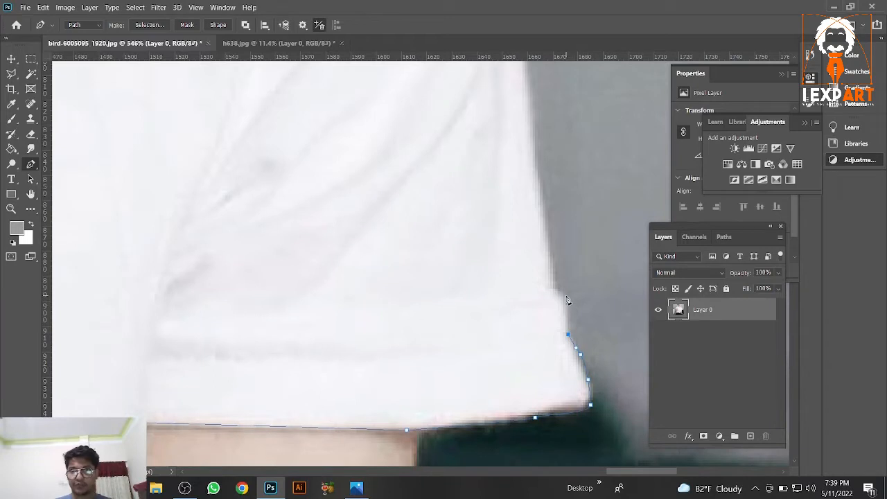
click(566, 298)
click(561, 292)
click(553, 286)
drag(549, 253, 521, 403)
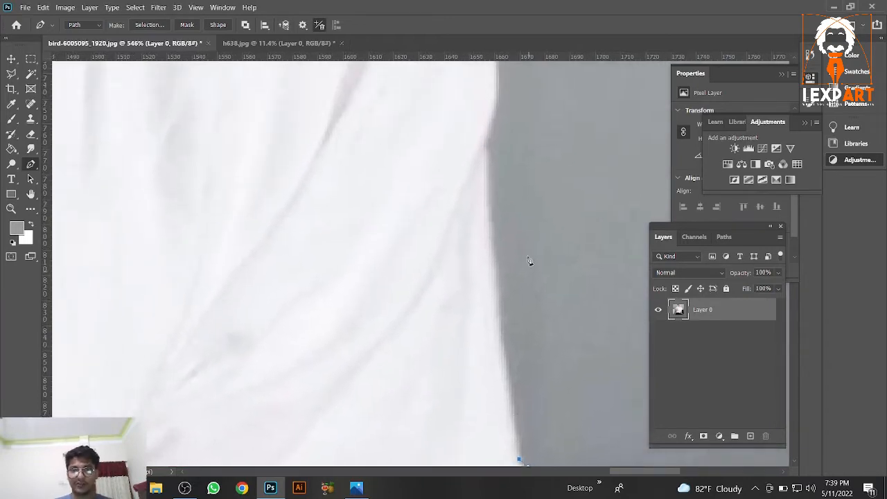
click(490, 230)
drag(491, 214, 493, 244)
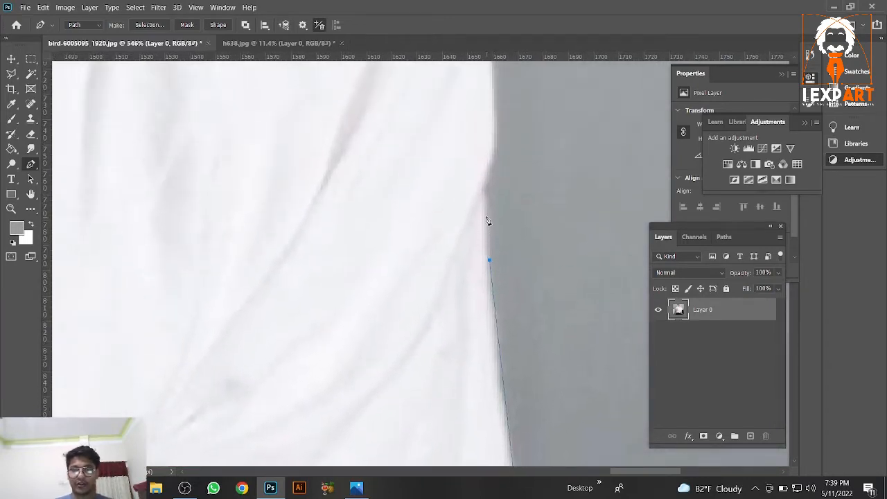
click(487, 198)
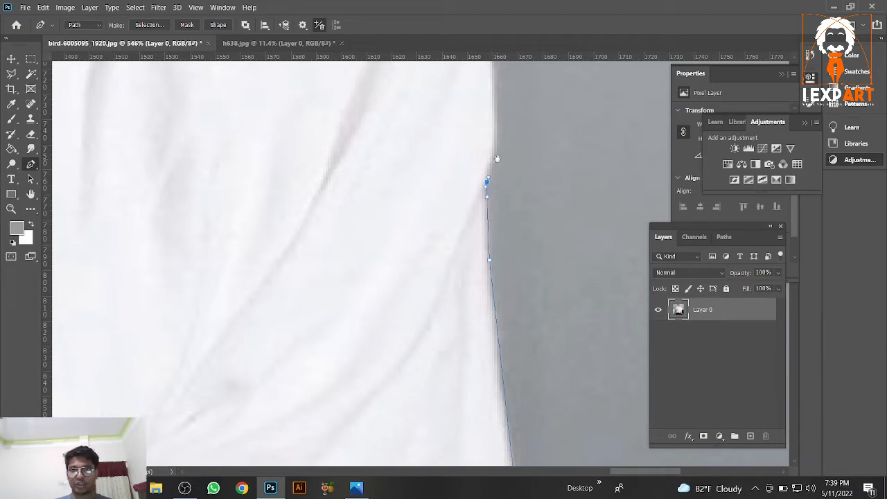
Continue the path past the fold notch along the upper outer edge of the right sleeve
drag(497, 156, 480, 260)
click(471, 285)
click(481, 223)
drag(488, 195, 468, 268)
key(ctrl+z)
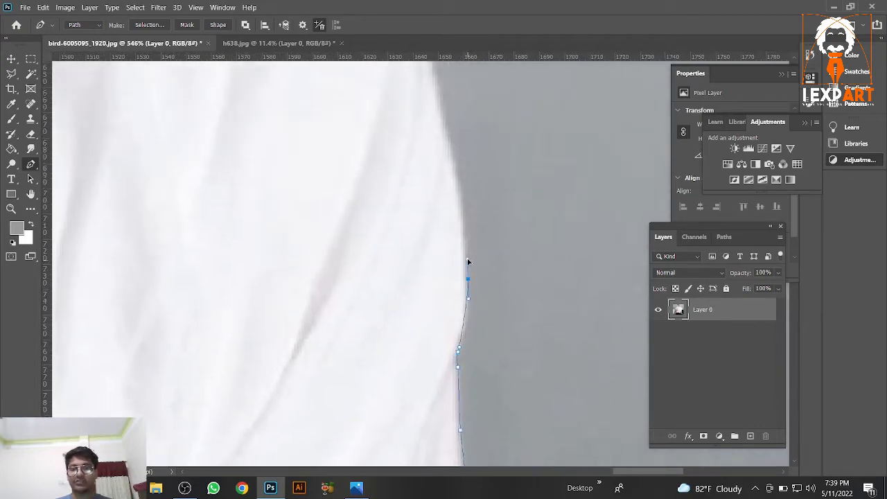
scroll(471, 283, up, 3)
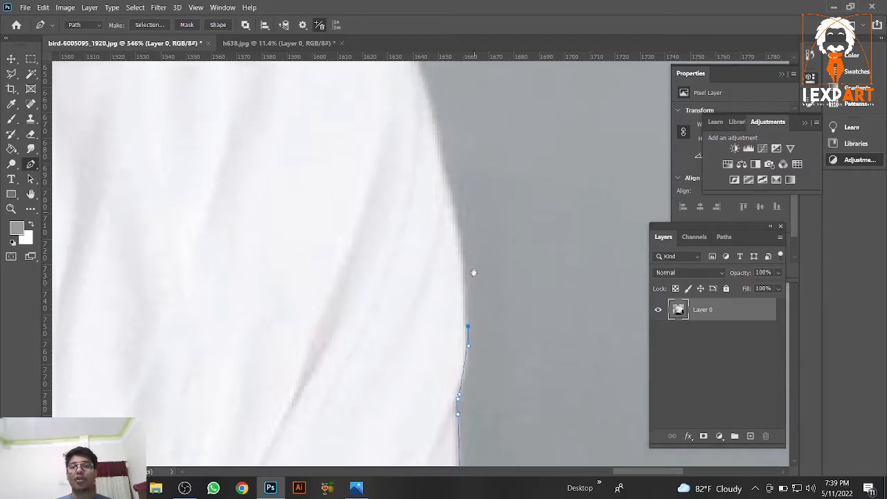
drag(465, 266, 456, 240)
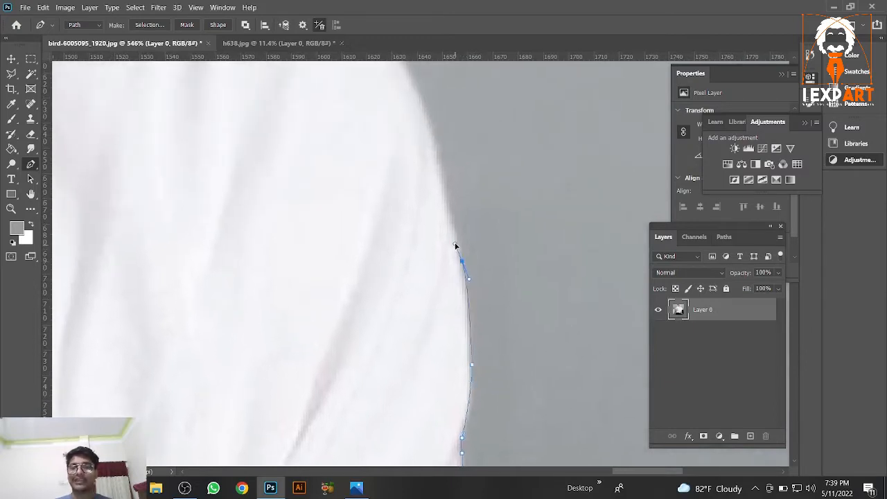
Trace the rounded top of the right sleeve onto the shoulder, redoing the misplaced curve and removing its leading handle
drag(422, 167, 502, 293)
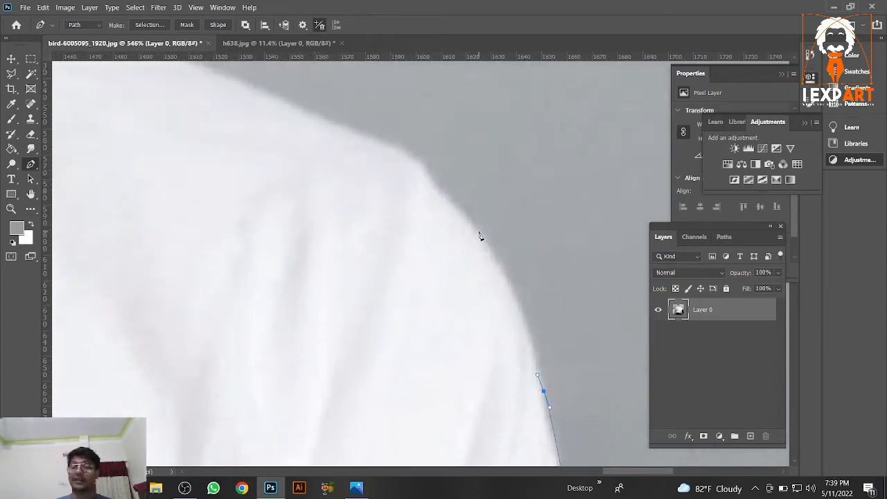
drag(478, 233, 452, 206)
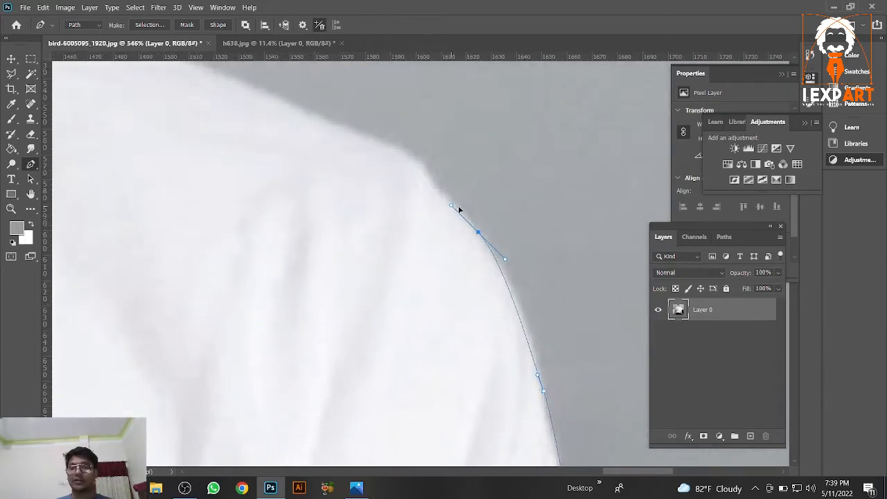
key(ctrl+z)
drag(483, 237, 552, 311)
alt+click(483, 238)
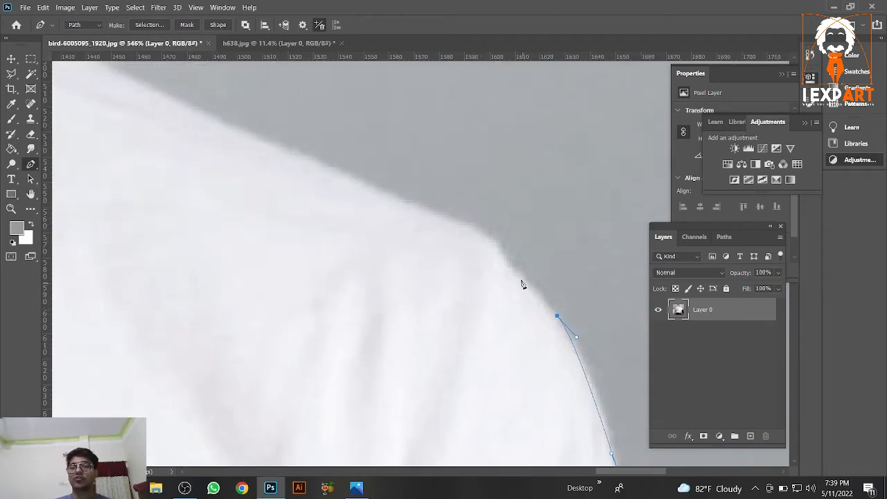
drag(517, 274, 539, 315)
drag(471, 280, 573, 330)
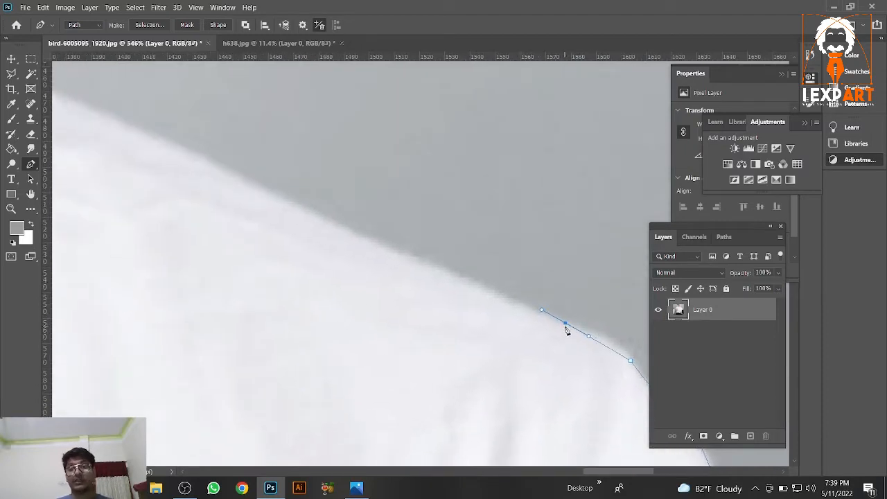
Trace the sloping right shoulder line up to the base of the neckband
click(384, 246)
drag(384, 253, 495, 322)
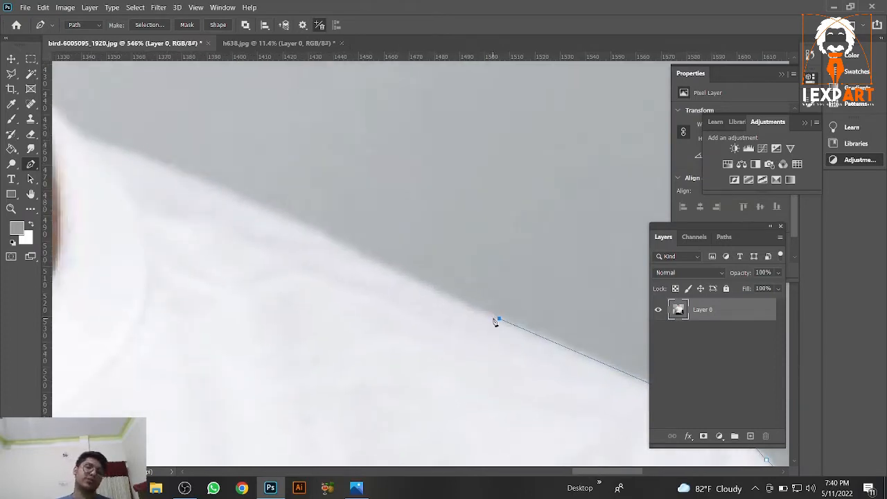
drag(322, 267, 413, 314)
click(270, 216)
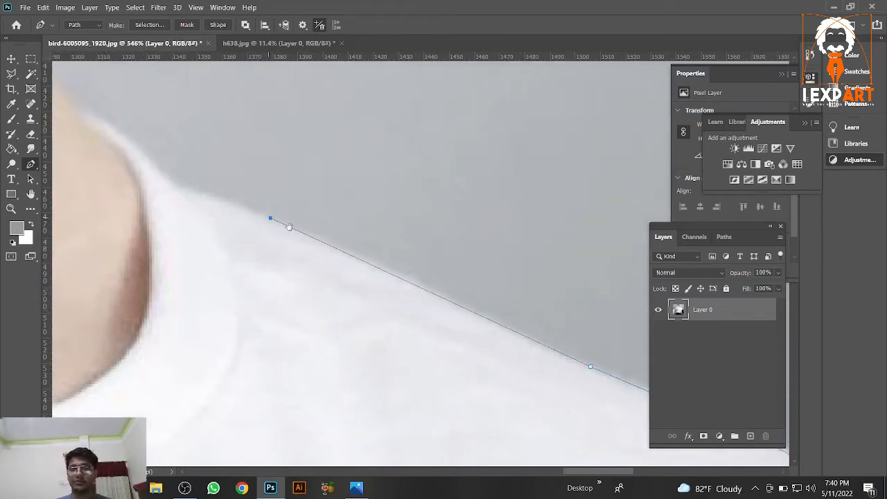
drag(271, 217, 458, 292)
click(384, 263)
click(335, 233)
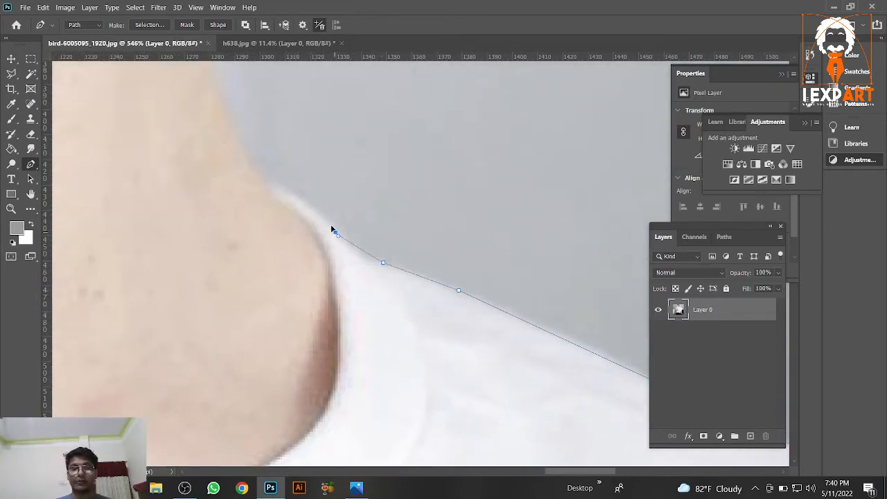
Take the path around the neckband's right end at the neck and back down its inner edge
click(330, 226)
click(303, 195)
click(275, 186)
click(280, 206)
click(285, 209)
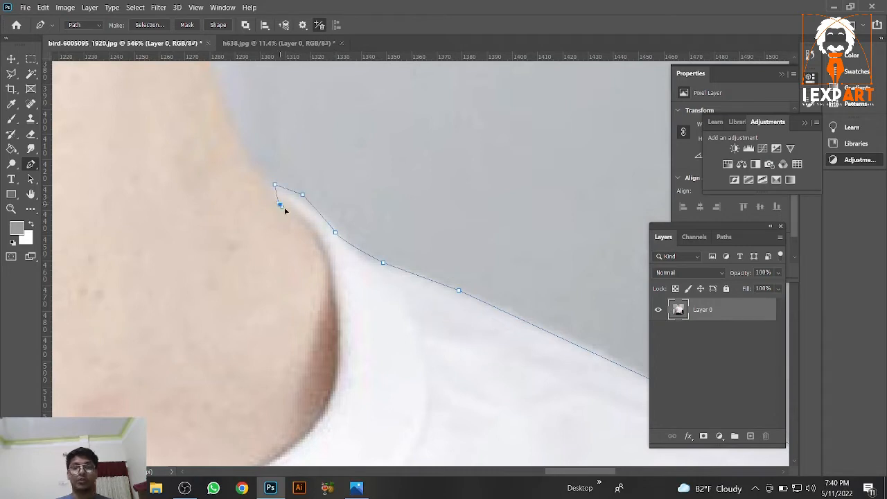
click(317, 237)
drag(321, 241, 489, 174)
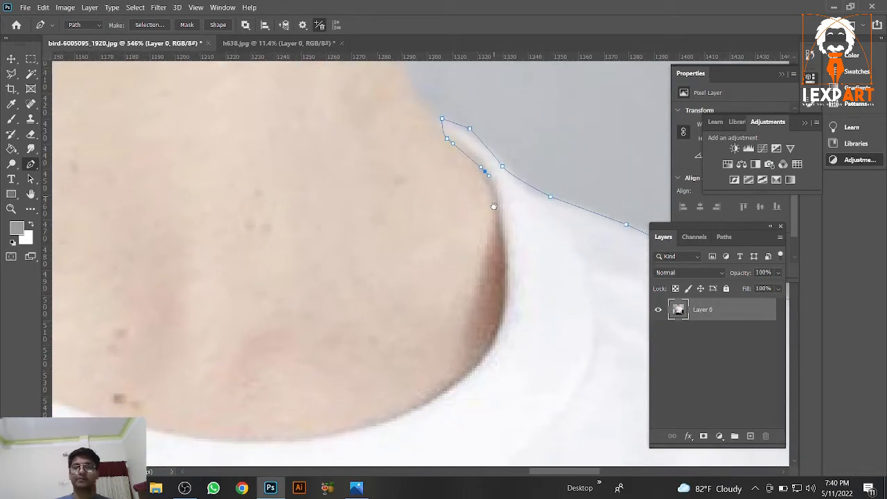
Trace the right half of the curved neckline down to its lowest part
drag(504, 255, 506, 270)
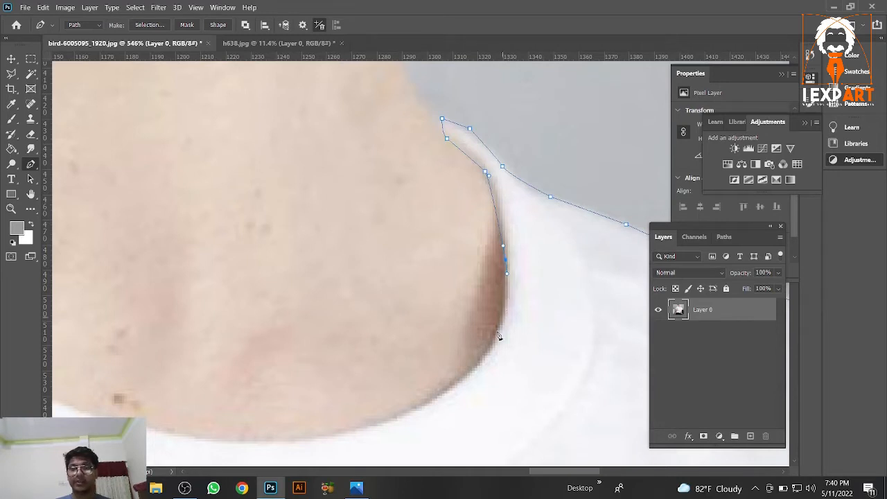
drag(499, 337, 548, 307)
drag(533, 337, 560, 363)
alt+click(503, 354)
drag(357, 402, 436, 419)
alt+click(358, 402)
Trace the left half of the neckline up along the neck to the neckband's upper end
drag(275, 350, 176, 288)
alt+click(275, 349)
drag(180, 274, 415, 352)
drag(326, 308, 253, 247)
drag(215, 201, 374, 406)
click(333, 374)
drag(305, 305, 409, 267)
click(405, 195)
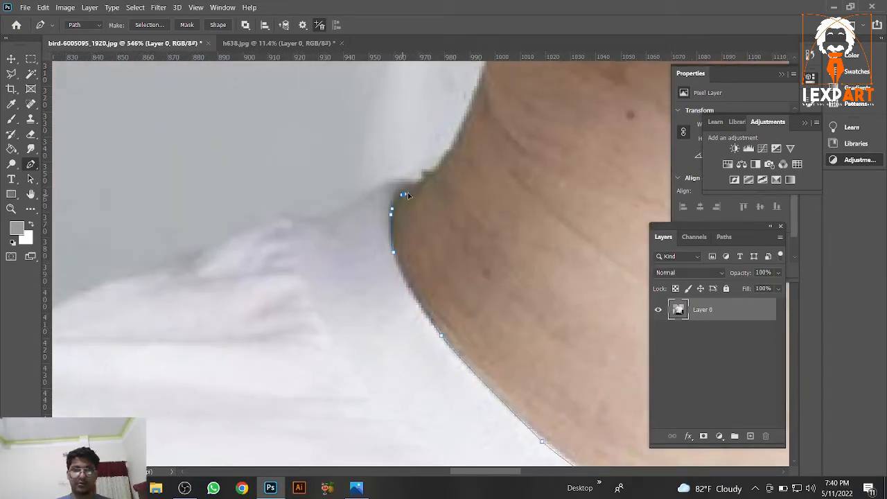
click(398, 198)
Trace the left shoulder line from the neckband out to the top of the left sleeve
drag(375, 201, 610, 159)
drag(495, 188, 478, 192)
click(340, 212)
drag(274, 268, 562, 69)
drag(385, 164, 283, 250)
alt+click(353, 187)
scroll(353, 191, down, 3)
alt+click(299, 225)
Trace the outer edge of the left sleeve down to just above its hem
click(256, 307)
drag(258, 309, 337, 163)
click(309, 223)
click(291, 256)
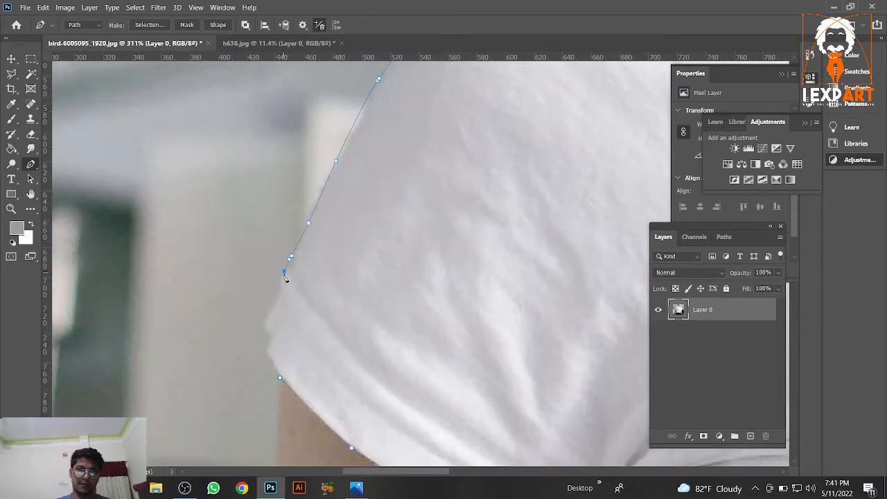
click(285, 272)
click(280, 282)
click(264, 320)
Close the shirt path at its starting anchor and convert it into a selection
drag(272, 335, 269, 352)
click(280, 380)
key(ctrl+Return)
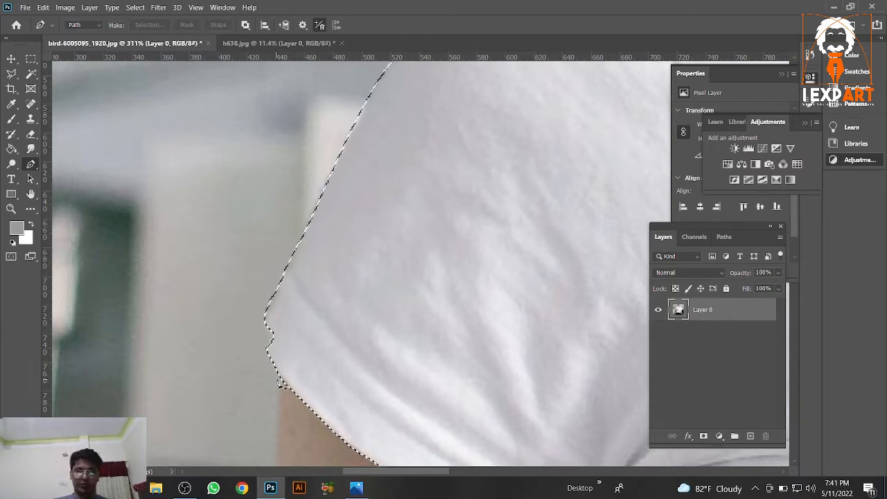
scroll(331, 379, right, 2)
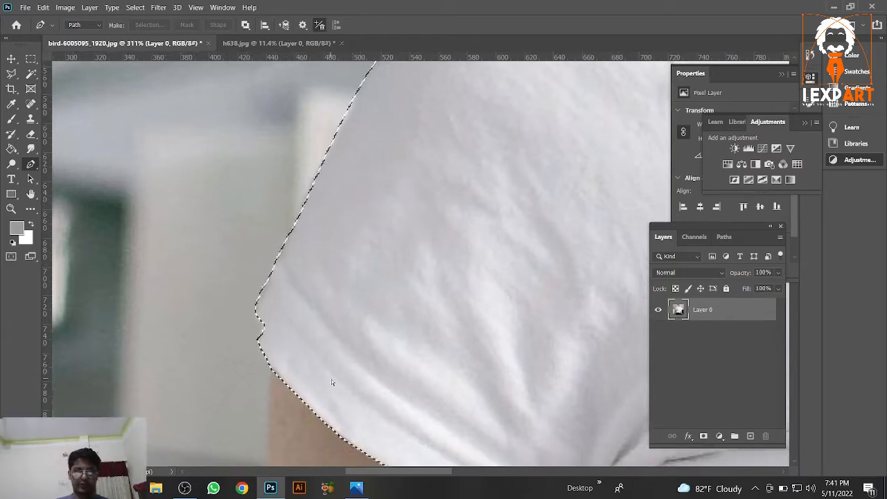
Copy the selected shirt area onto its own new layer
scroll(340, 362, down, 6)
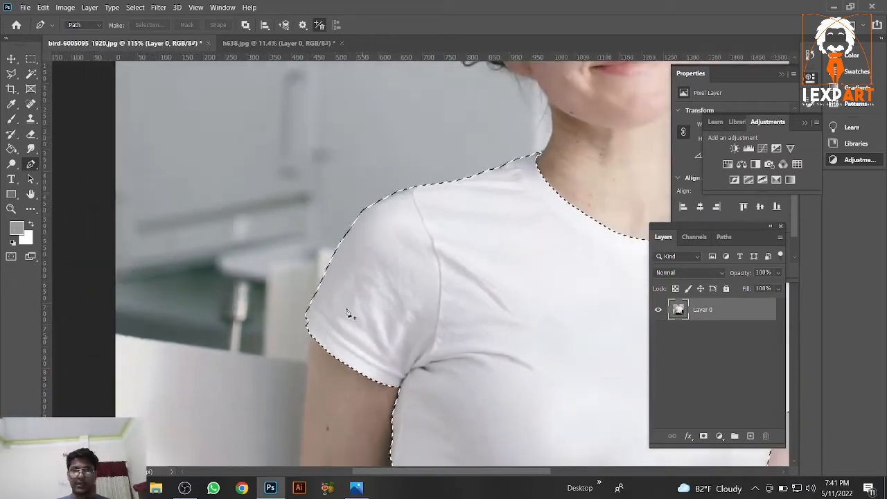
scroll(452, 311, down, 5)
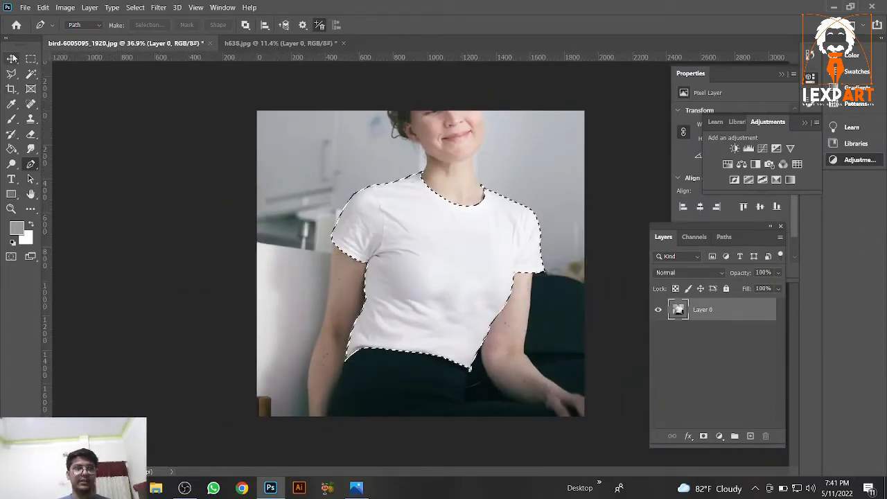
key(v)
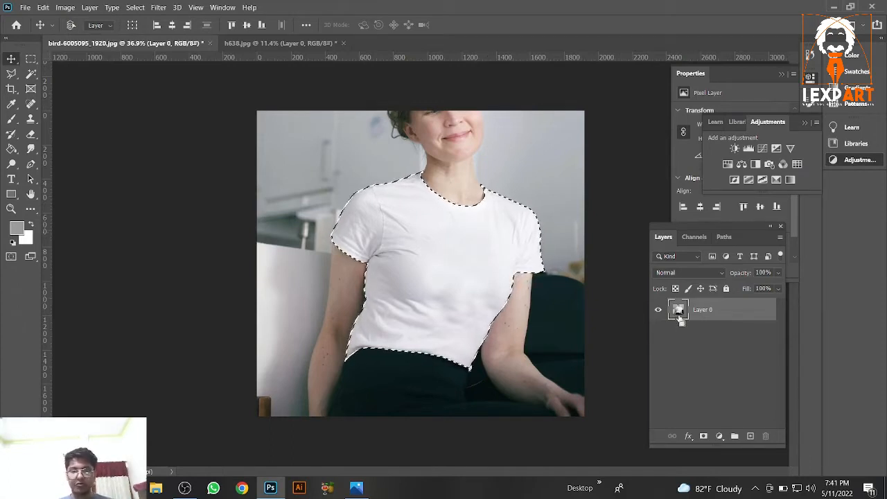
key(ctrl+j)
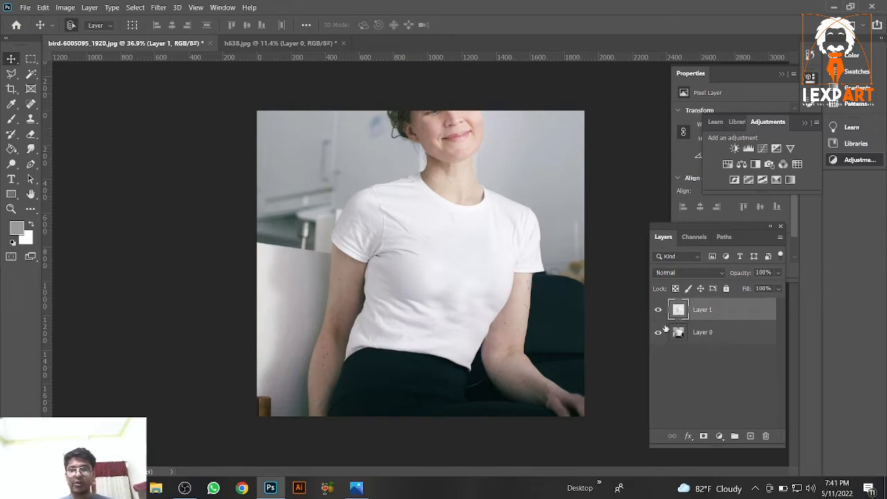
Check the shirt cutout by toggling the visibility of the original photo layer beneath it
click(659, 333)
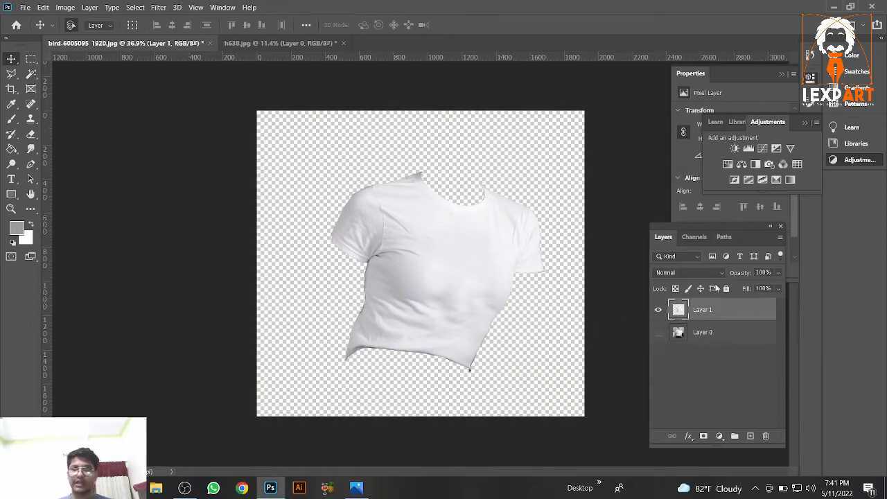
click(658, 335)
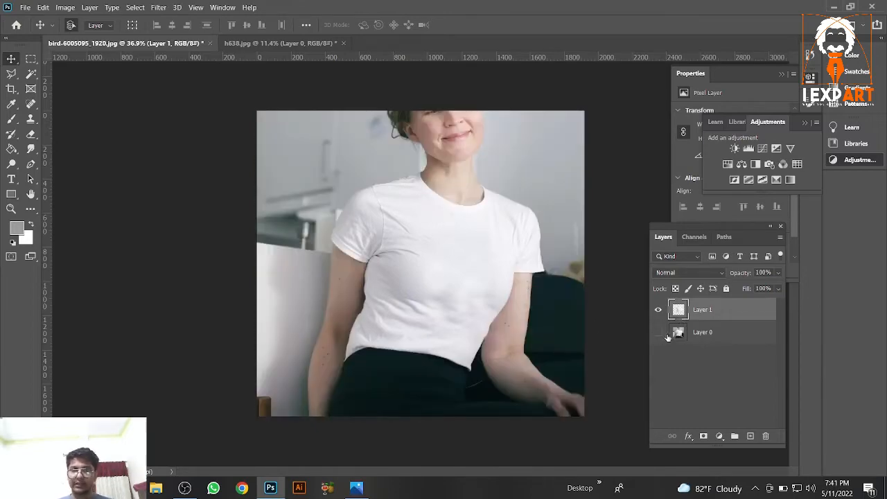
click(659, 334)
click(660, 334)
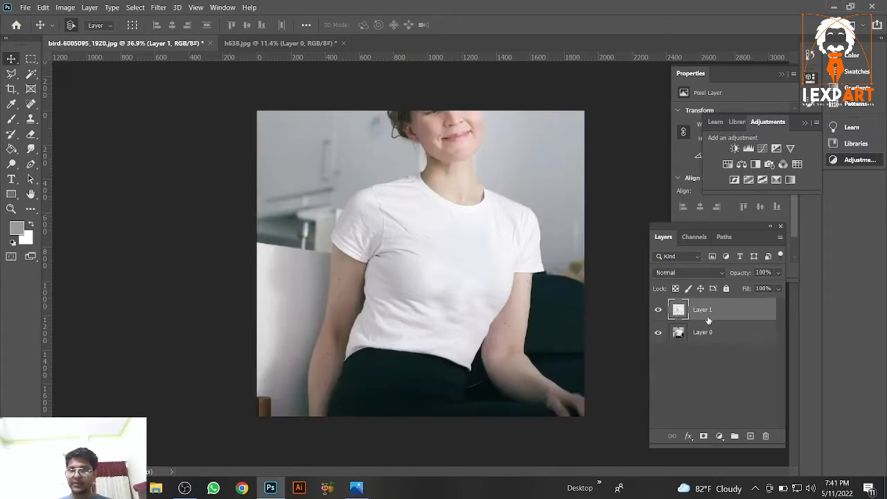
Rename the photo layer to "woman layer" and the shirt cutout layer to "pattern layer"
double_click(697, 334)
text(woman l)
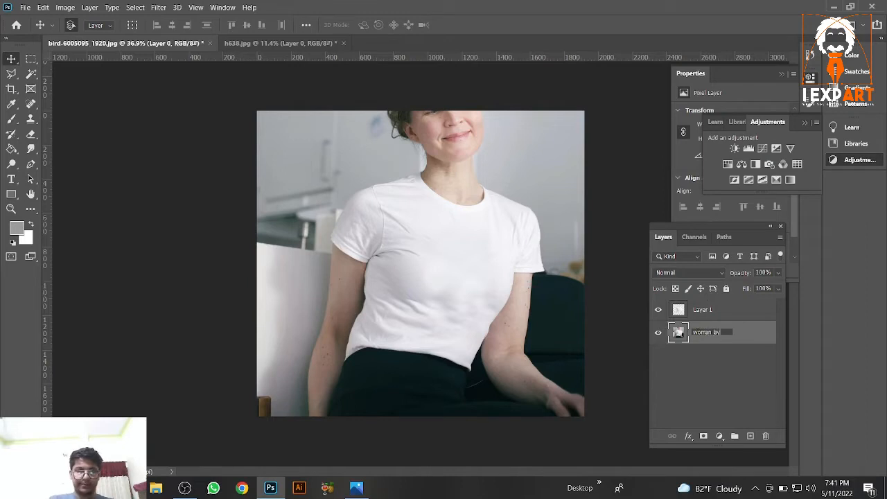
double_click(700, 310)
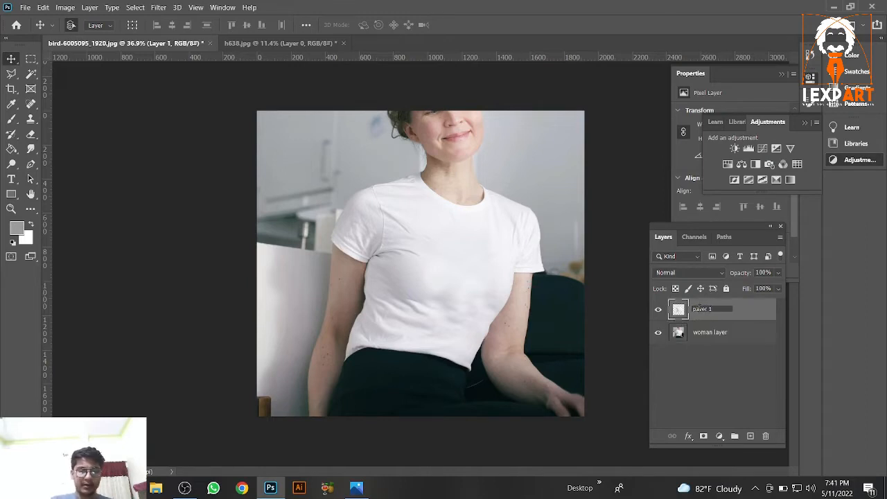
text(pattern layer)
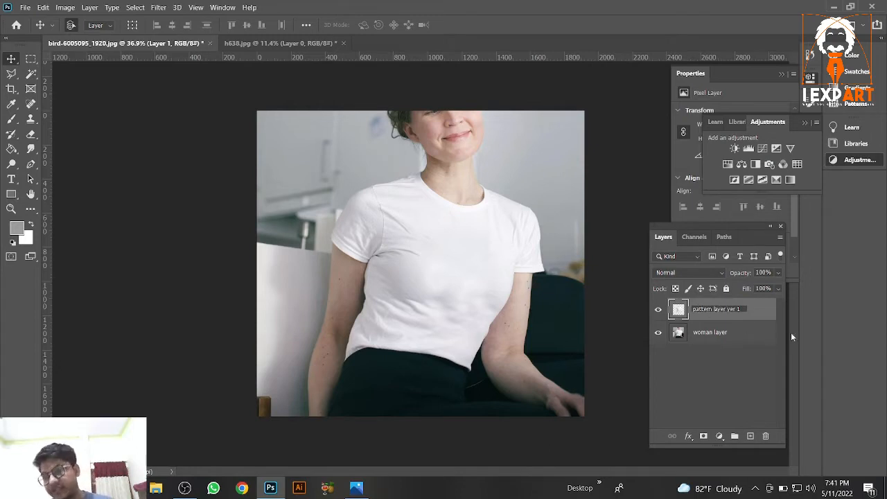
drag(728, 309, 771, 309)
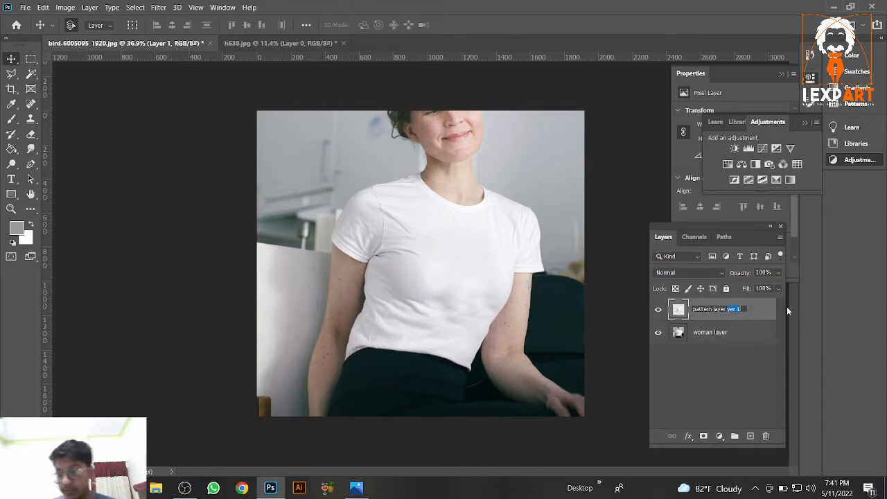
key(BackSpace)
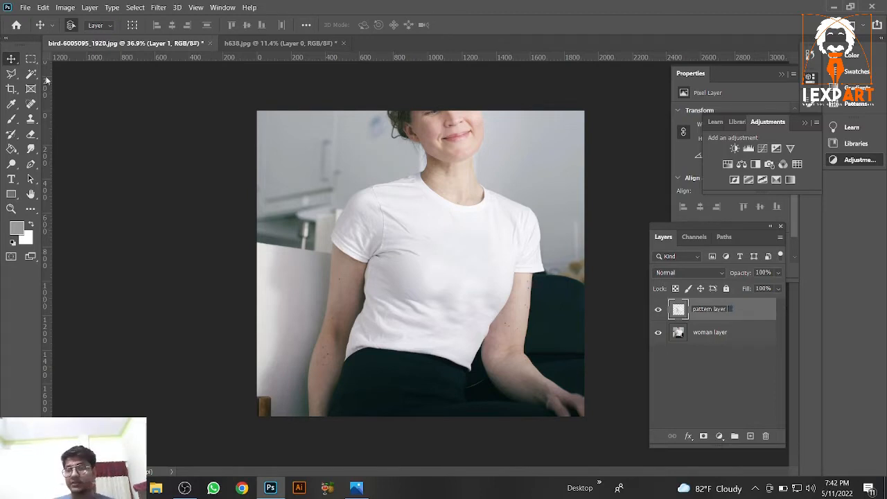
click(700, 327)
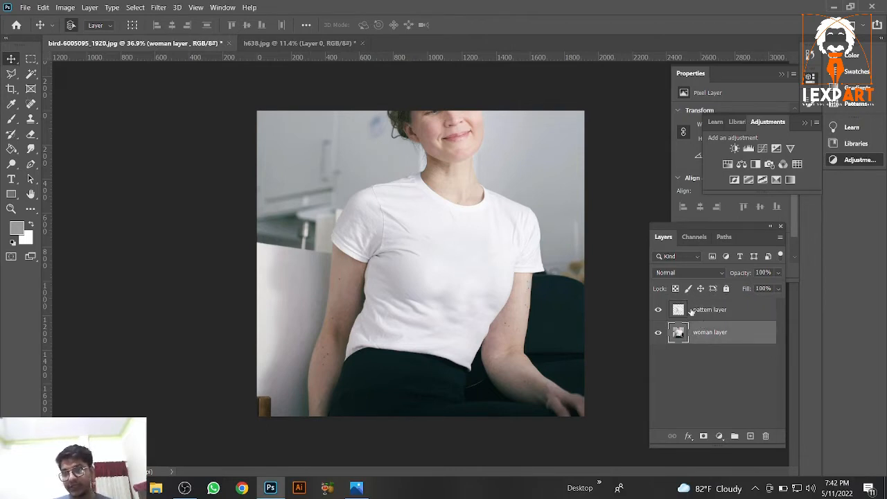
Enable a sunflower Pattern Overlay in the pattern layer's style, with the layer's overall opacity at 99%
double_click(691, 313)
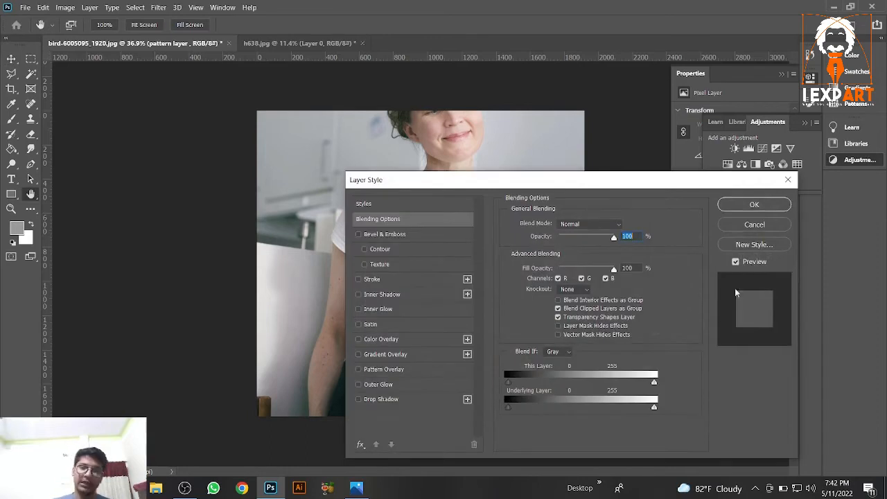
click(788, 180)
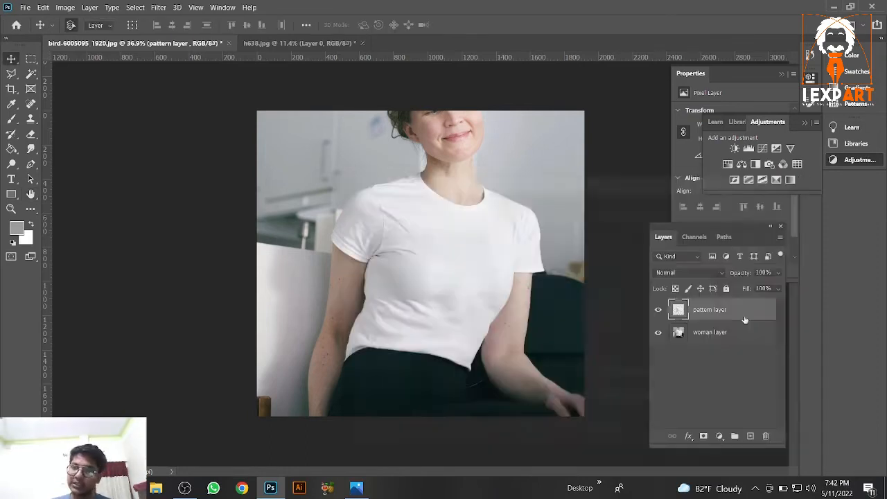
double_click(690, 314)
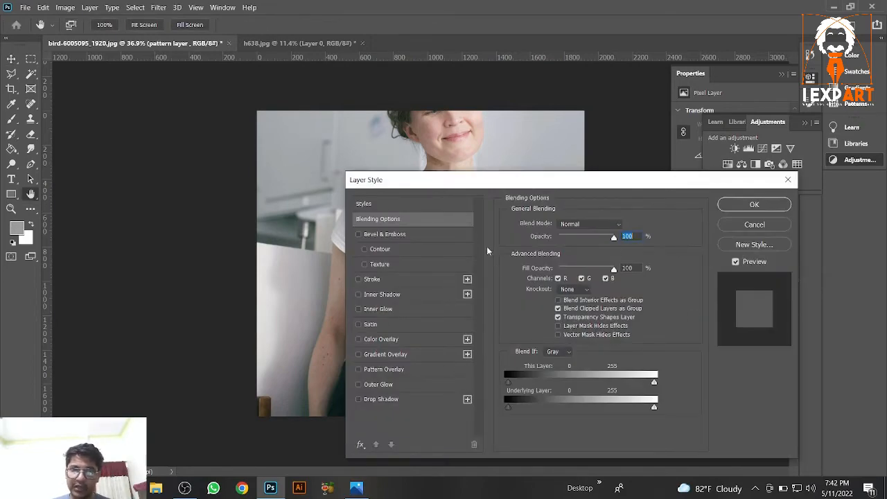
key(Down)
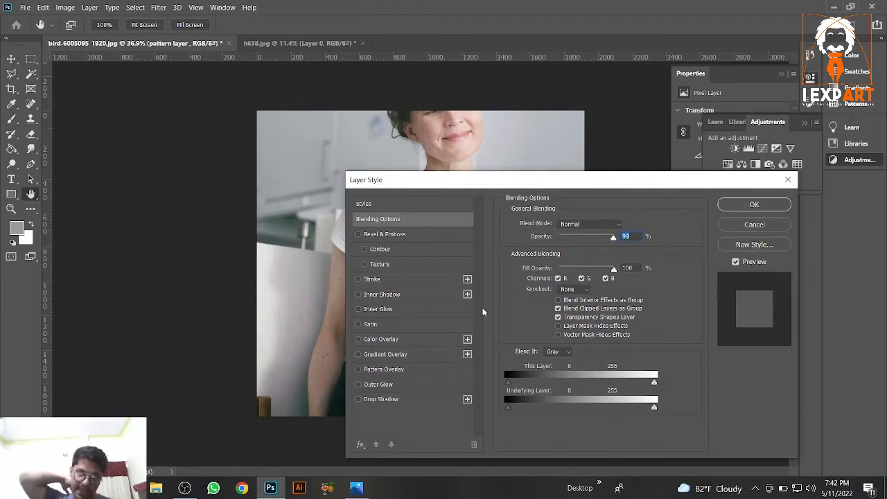
click(358, 370)
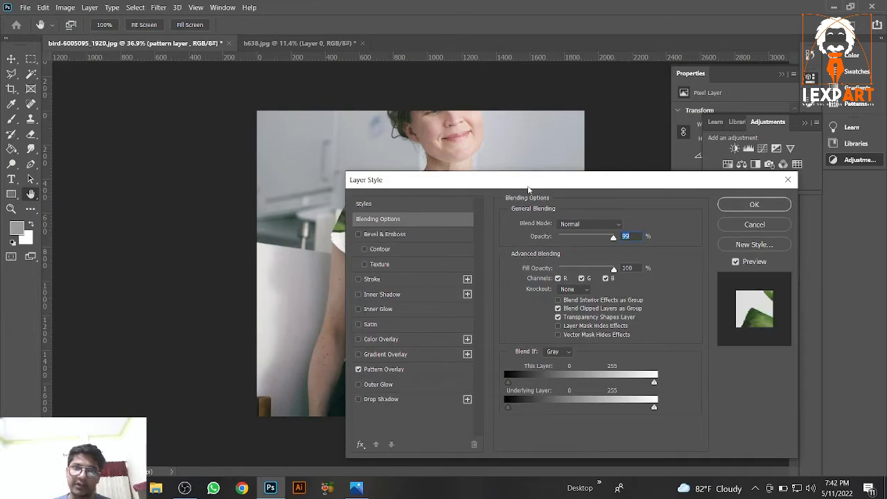
drag(529, 189, 216, 169)
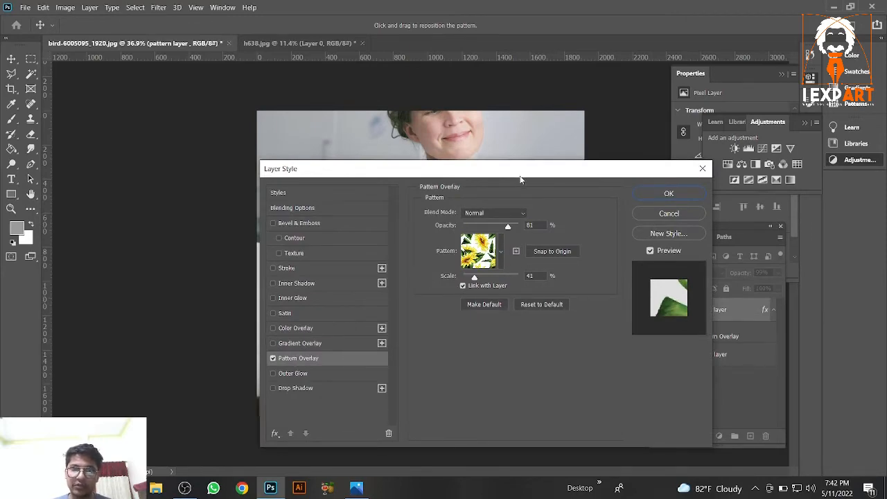
drag(521, 180, 640, 176)
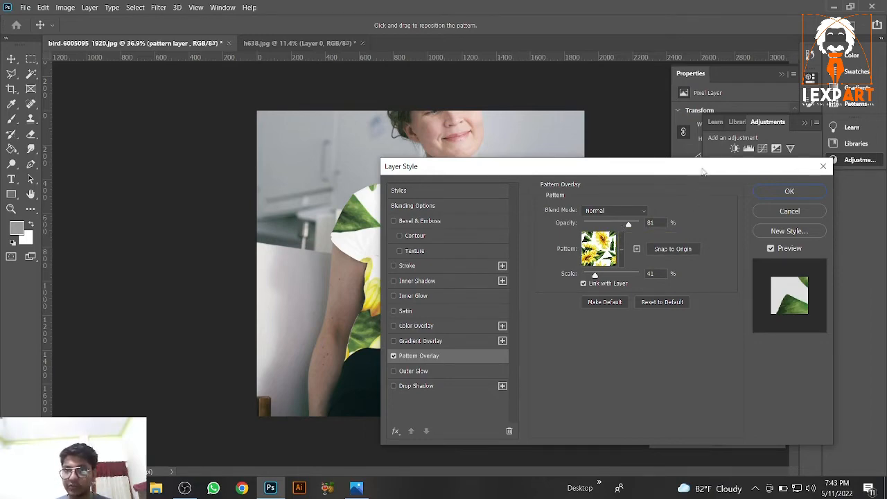
drag(700, 175, 820, 174)
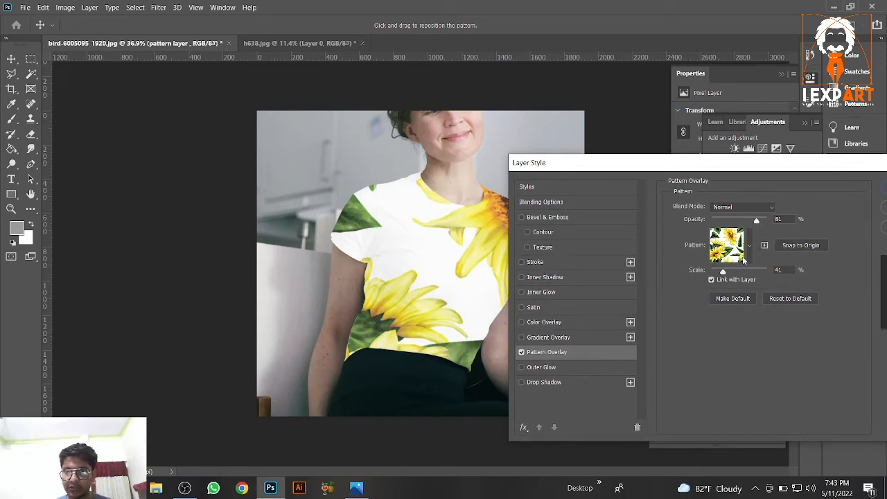
Scale the sunflower pattern overlay down to 9% and apply the layer style
drag(726, 272, 714, 271)
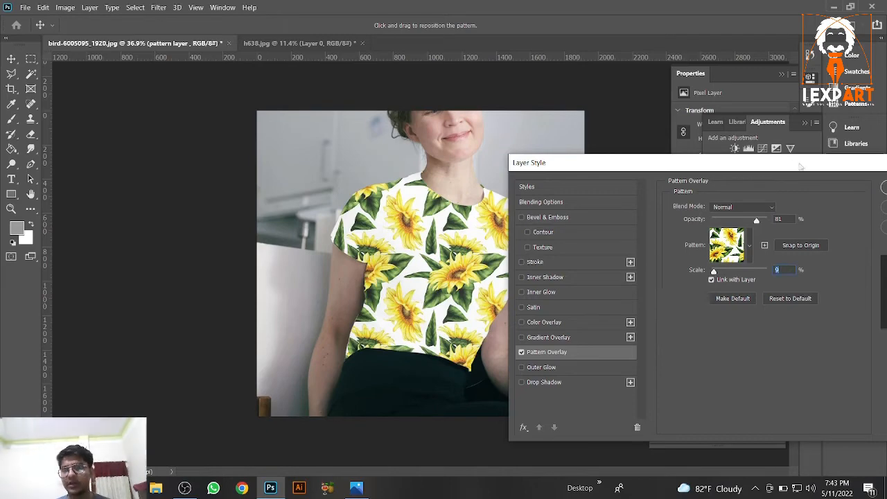
drag(803, 168, 519, 182)
click(645, 208)
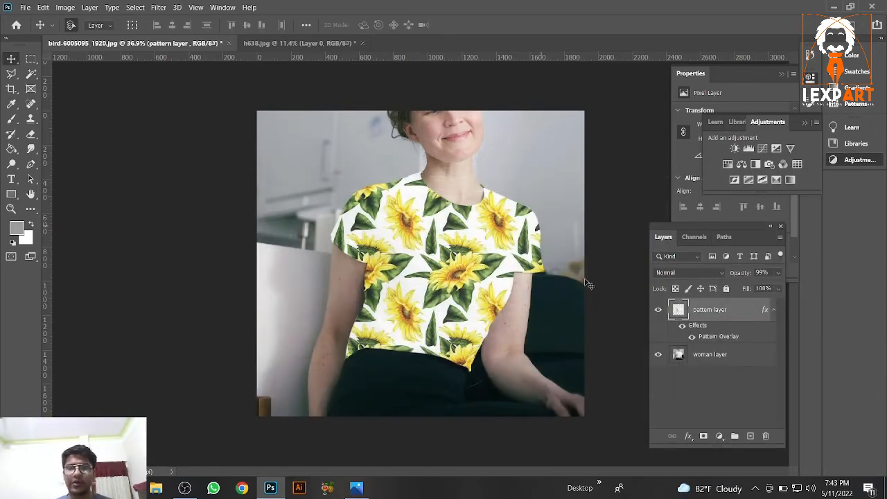
Set the pattern layer's opacity to 100% and its blend mode to Pin Light
scroll(441, 302, up, 1)
scroll(441, 303, up, 3)
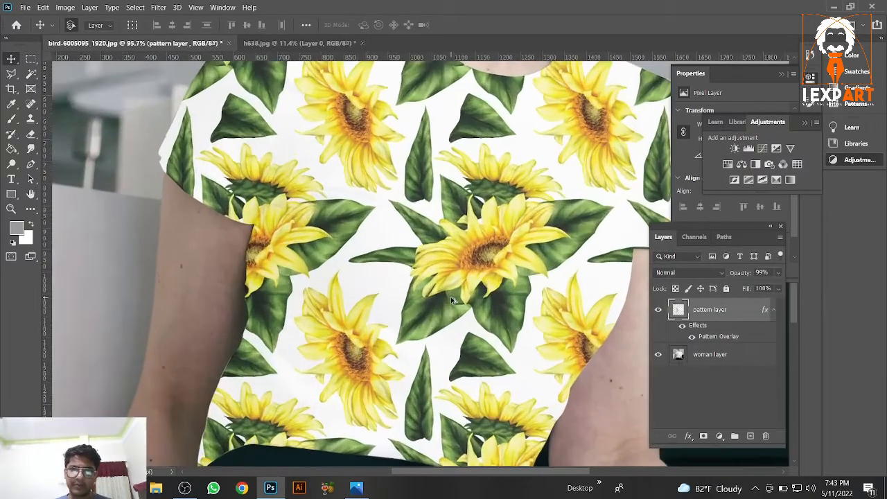
scroll(450, 303, down, 1)
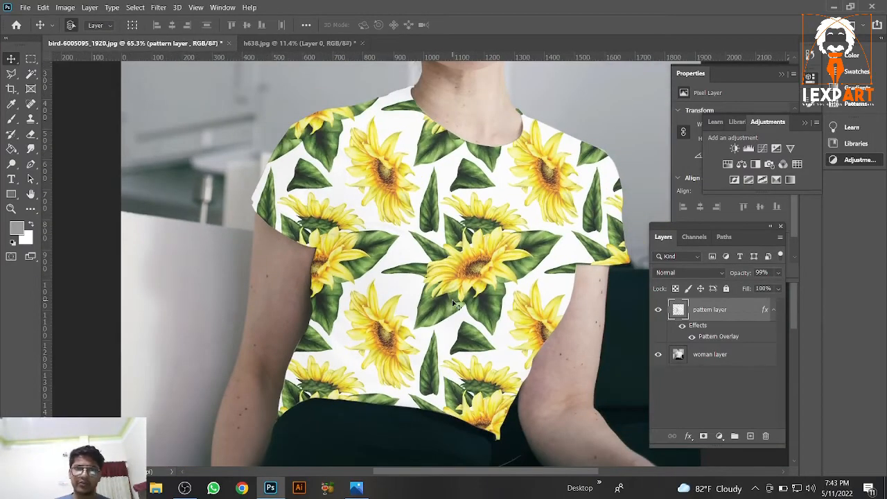
scroll(448, 277, down, 2)
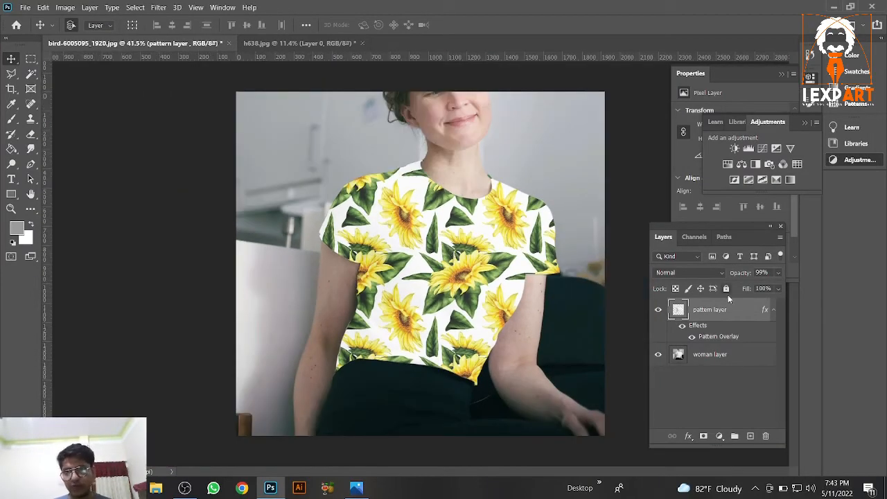
click(778, 275)
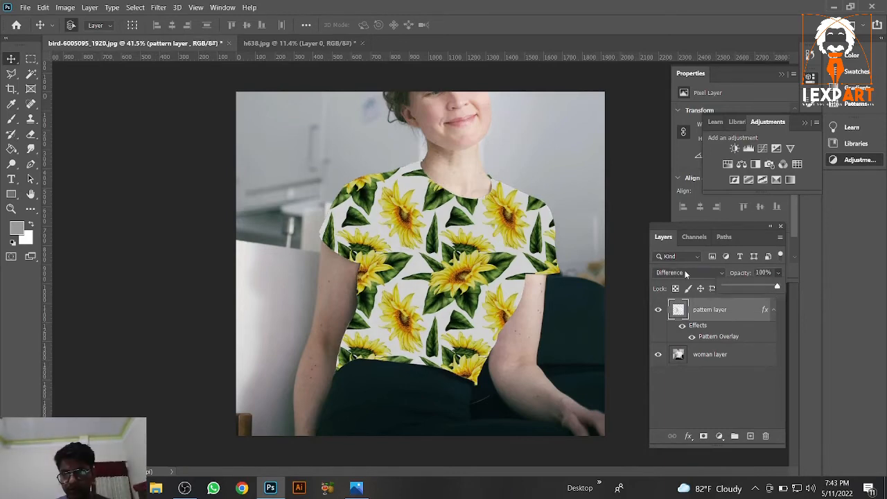
click(687, 274)
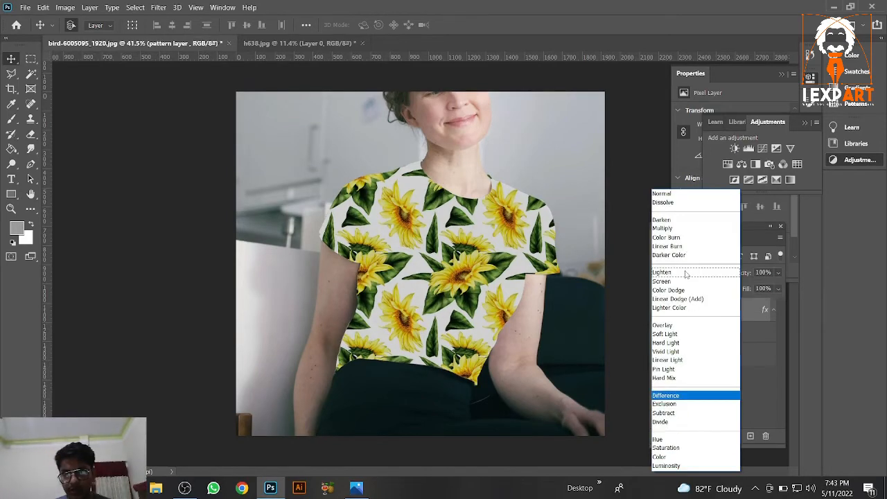
click(682, 369)
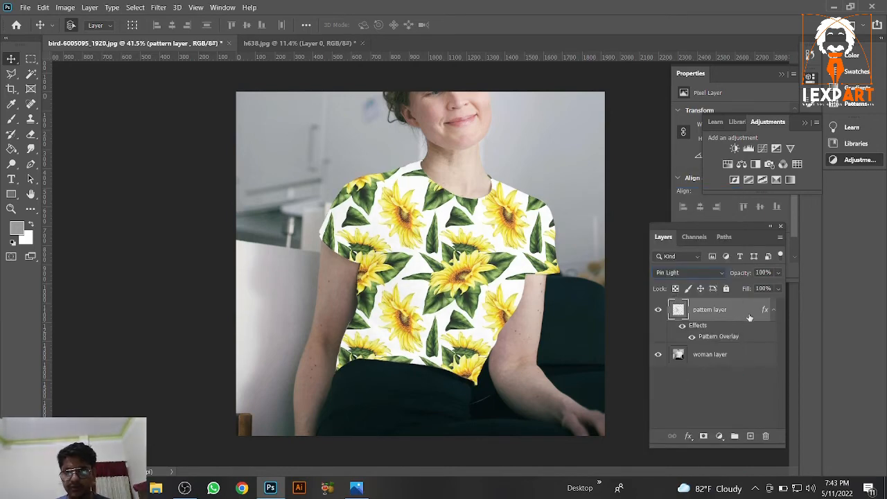
Lower the pattern layer's opacity to 91% and inspect the patterned shirt with that layer selected
click(778, 274)
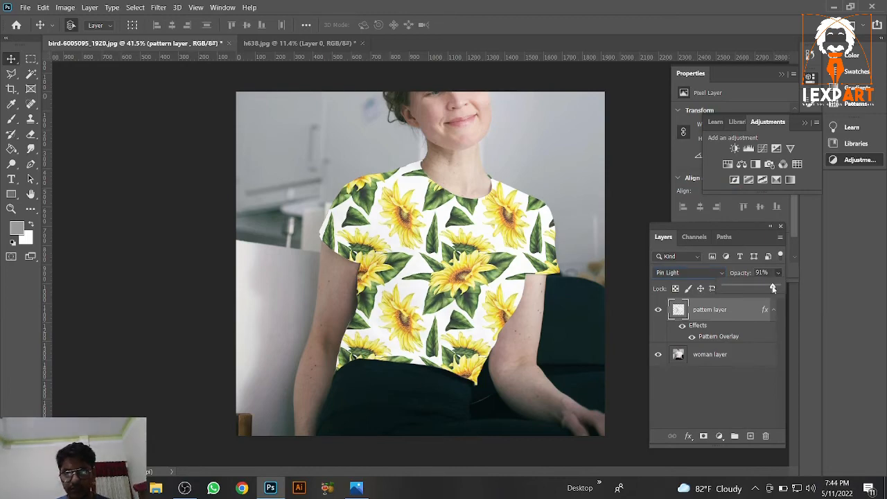
click(613, 237)
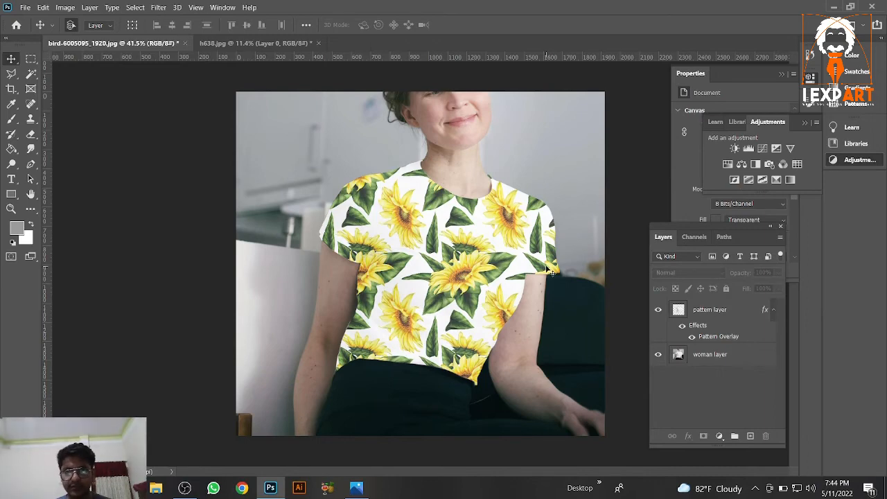
click(714, 310)
scroll(521, 219, up, 3)
scroll(537, 294, down, 3)
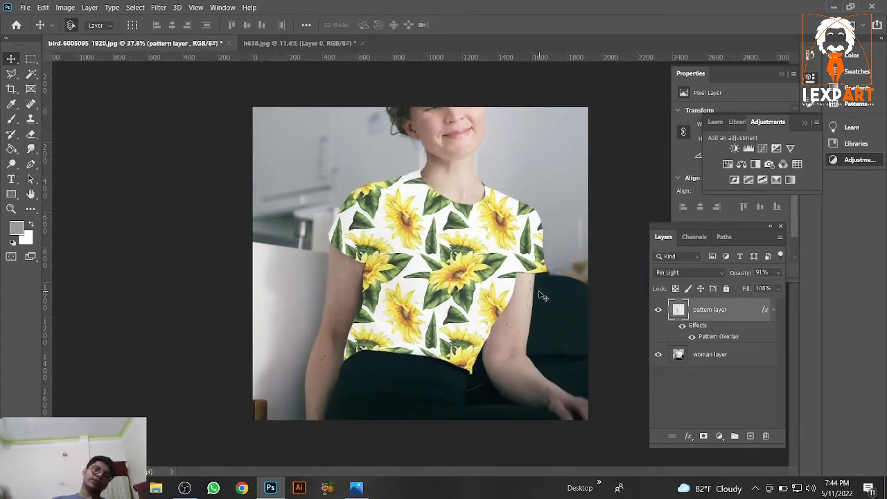
Save the patterned shirt image to the Desktop as a JPEG copy named "bird-6005095_1920demo tral", at maximum quality 12
click(24, 7)
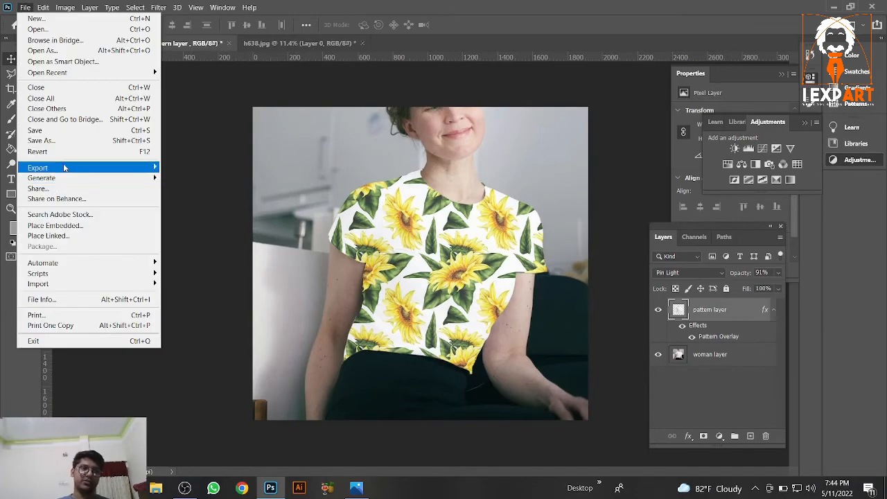
click(76, 143)
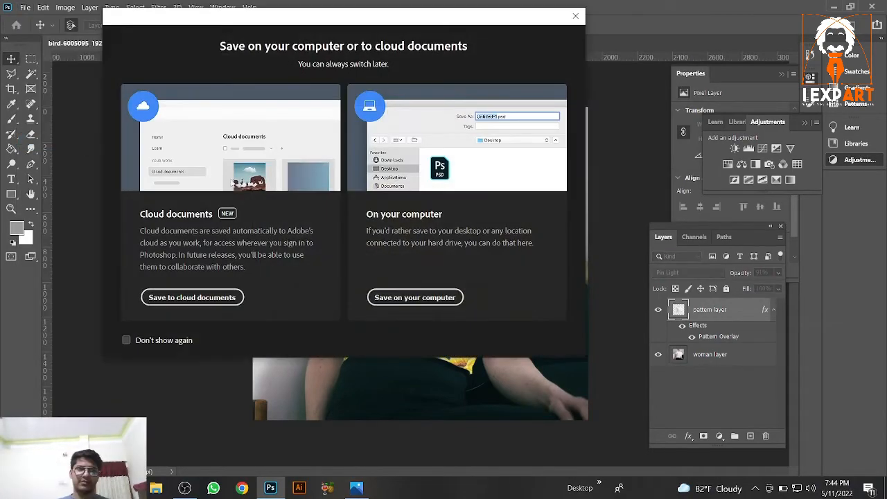
click(416, 298)
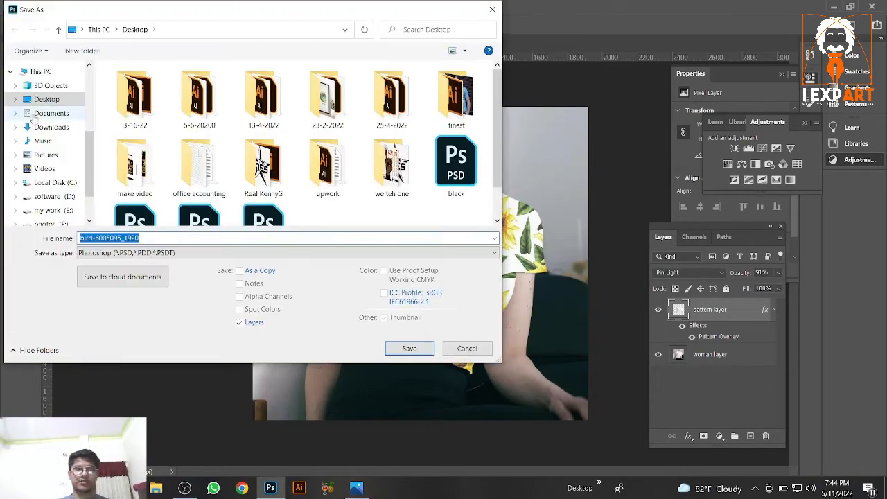
click(166, 252)
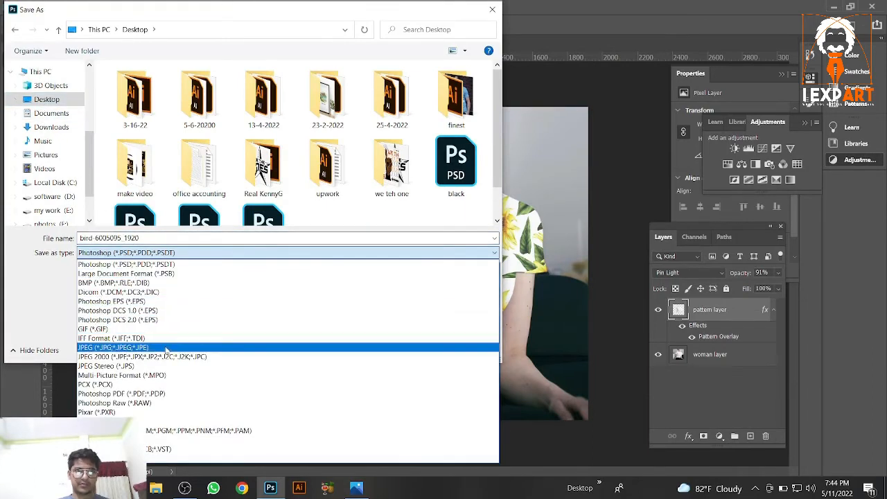
click(114, 348)
click(170, 237)
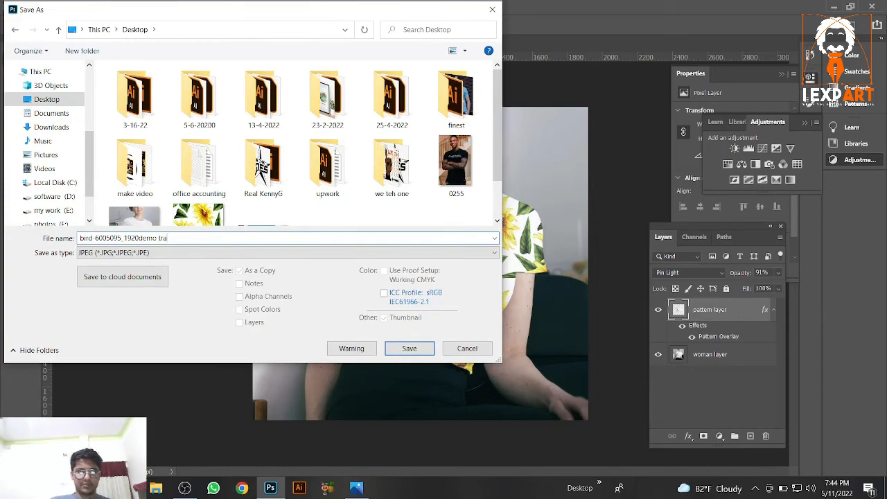
key(Return)
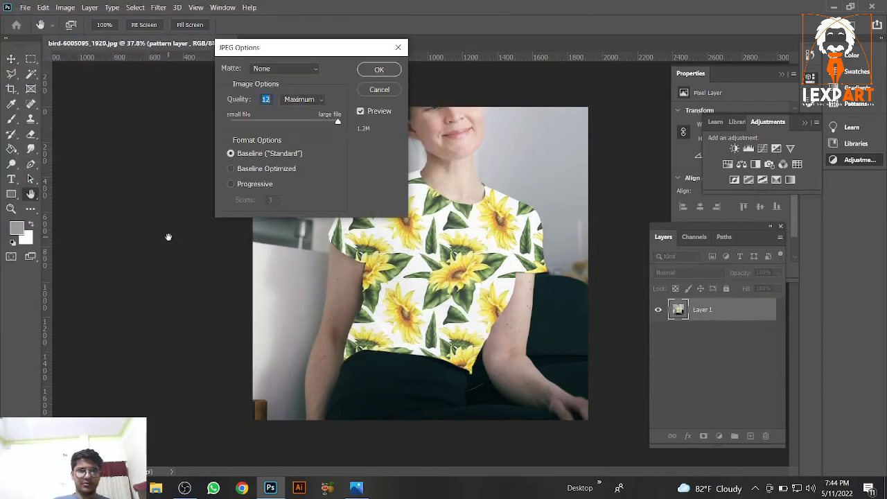
key(Return)
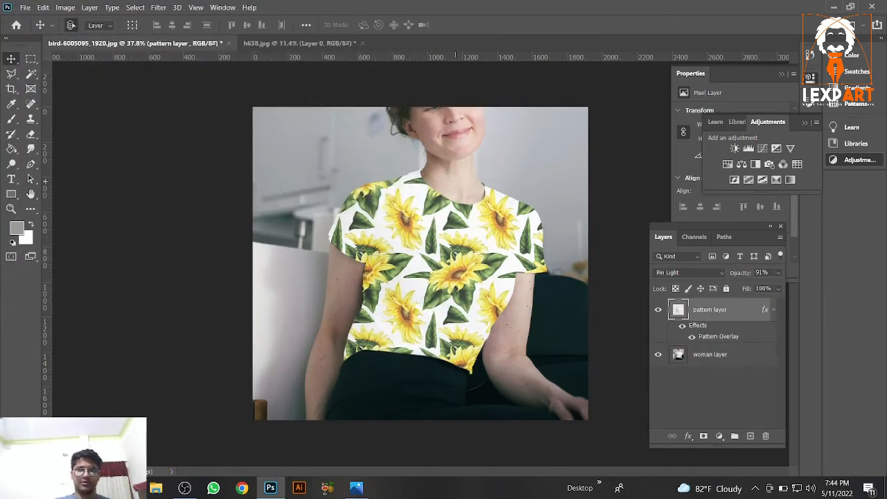
Open the exported JPEG from the desktop in Photos and examine the sunflower shirt's edges and pattern up close and as a whole
click(832, 6)
double_click(125, 257)
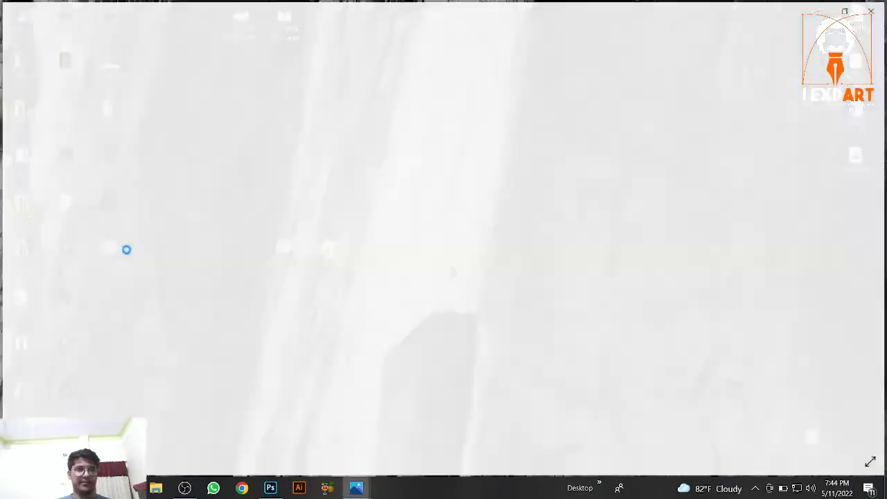
scroll(193, 194, up, 4)
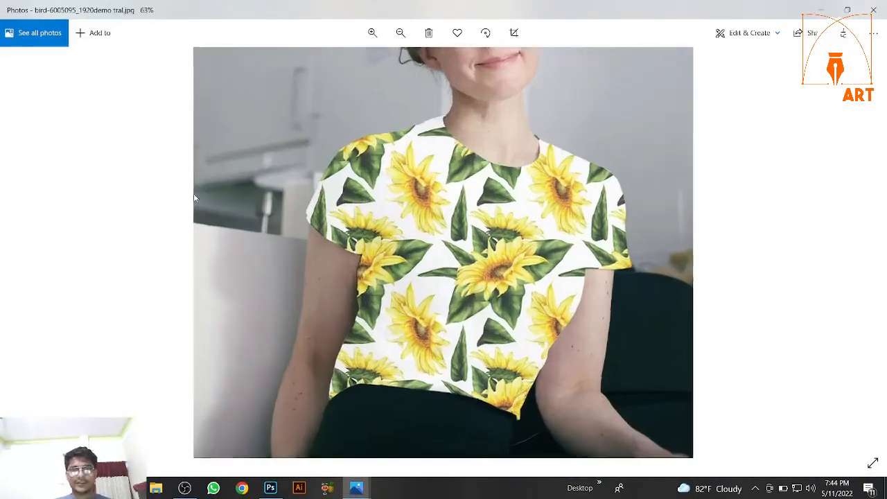
scroll(380, 122, down, 3)
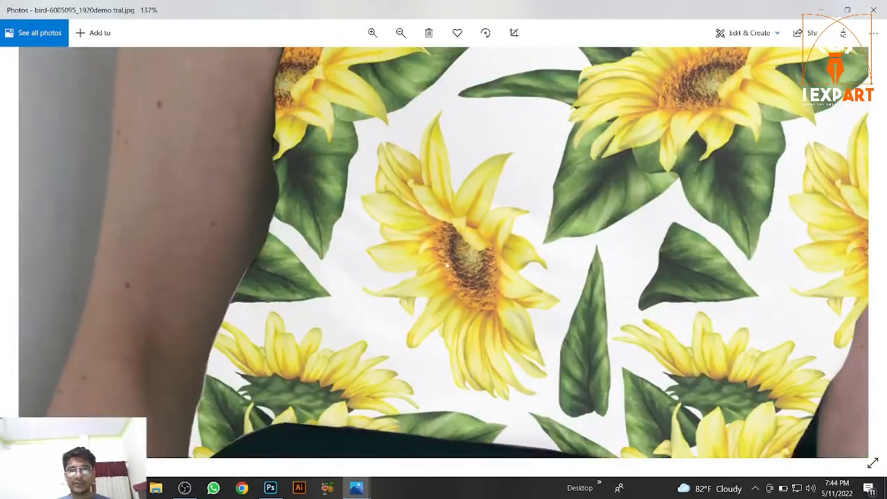
scroll(293, 192, up, 5)
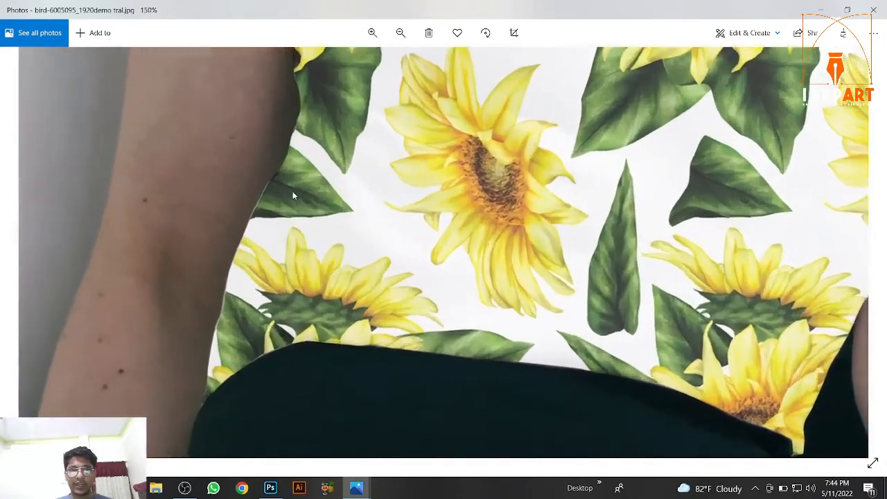
scroll(206, 244, down, 6)
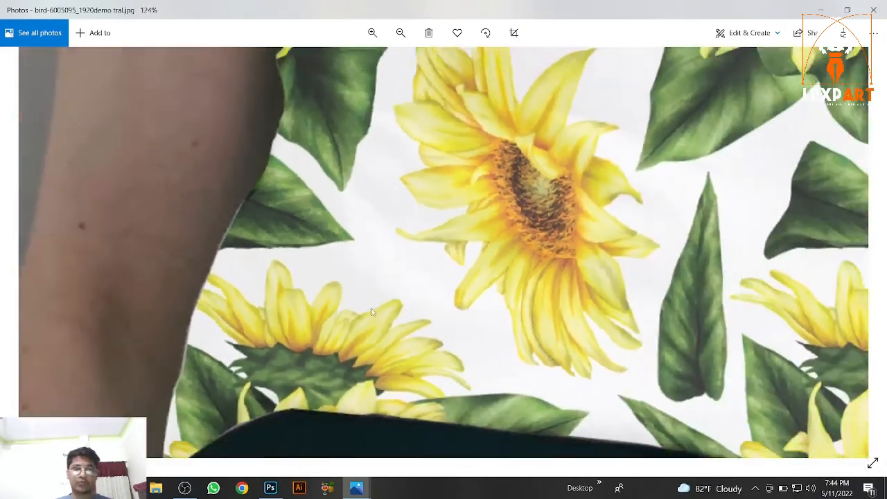
scroll(710, 282, down, 2)
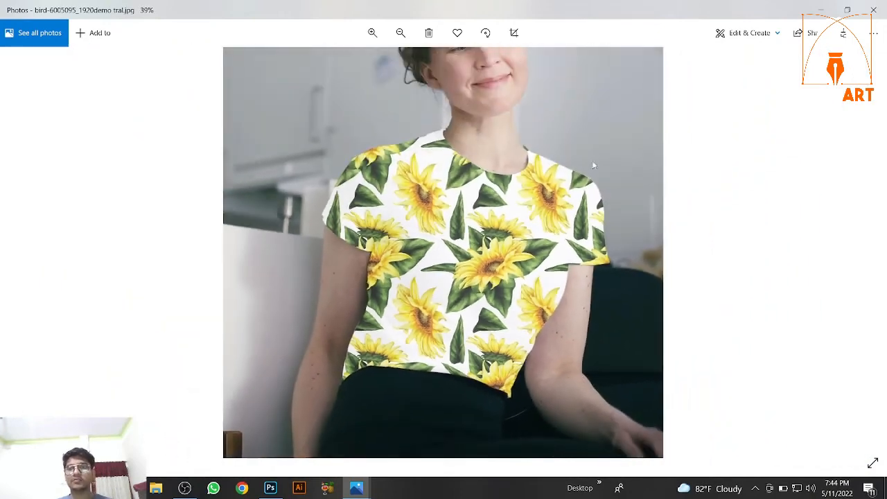